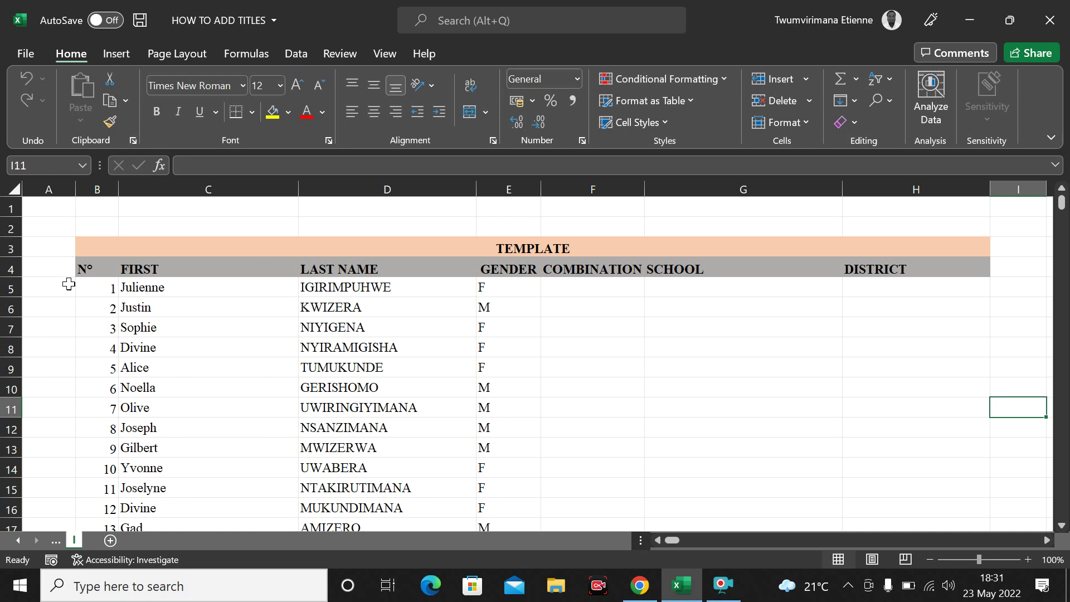
pyautogui.click(93, 268)
pyautogui.click(178, 276)
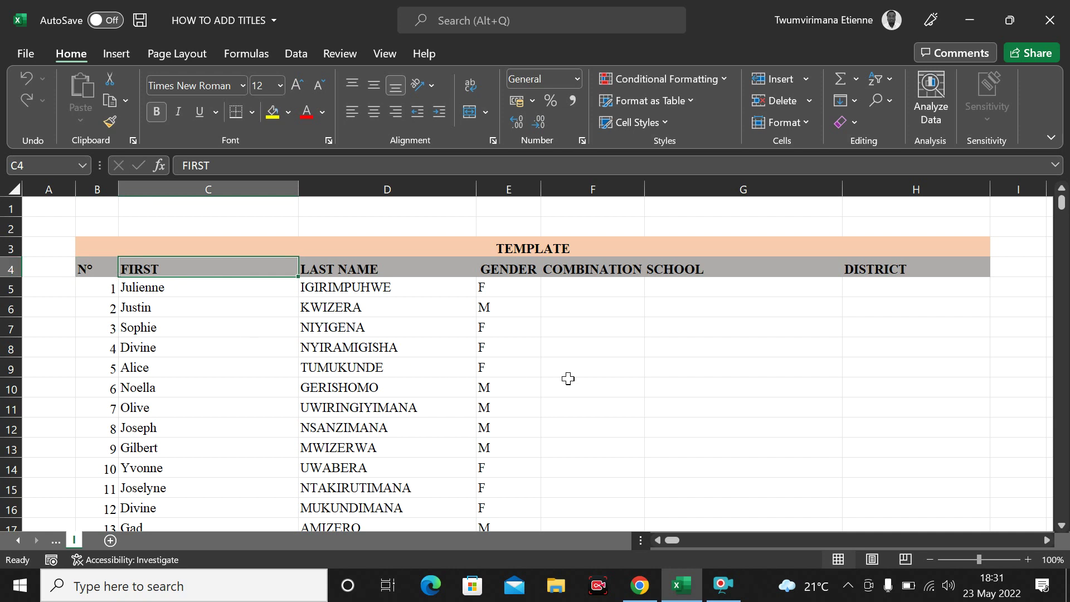
pyautogui.click(1013, 365)
pyautogui.click(1015, 330)
pyautogui.click(1025, 369)
pyautogui.press('Down')
pyautogui.press('Down')
pyautogui.press('Down')
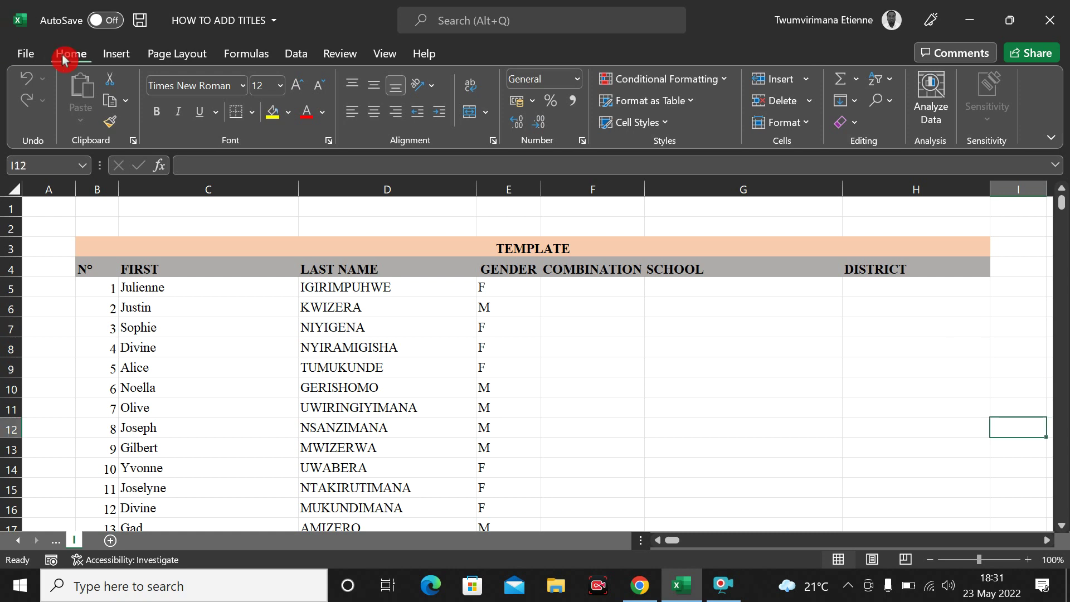
pyautogui.click(24, 53)
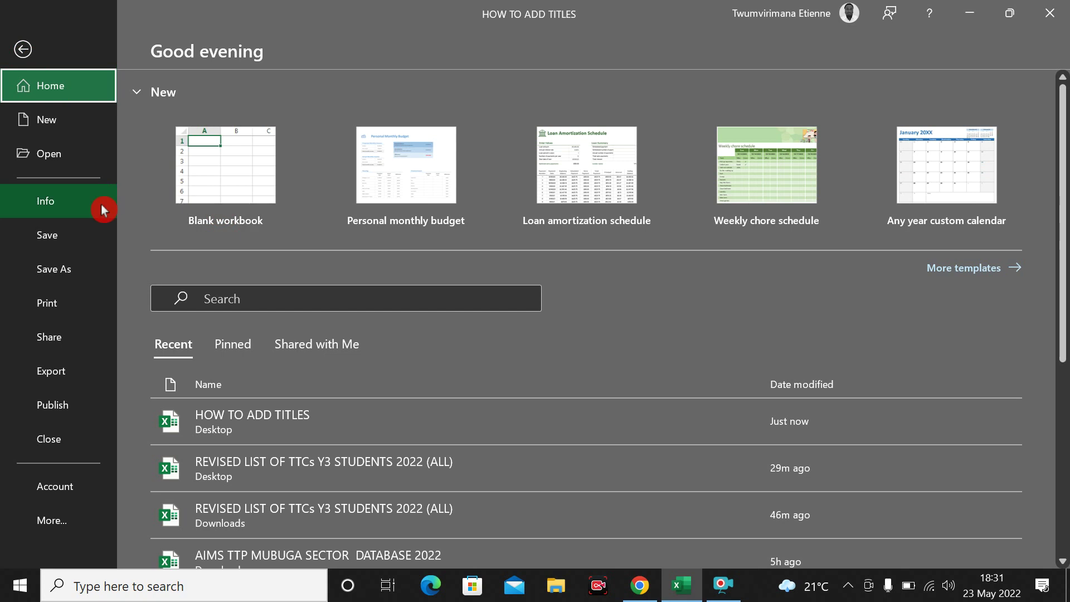
pyautogui.click(18, 48)
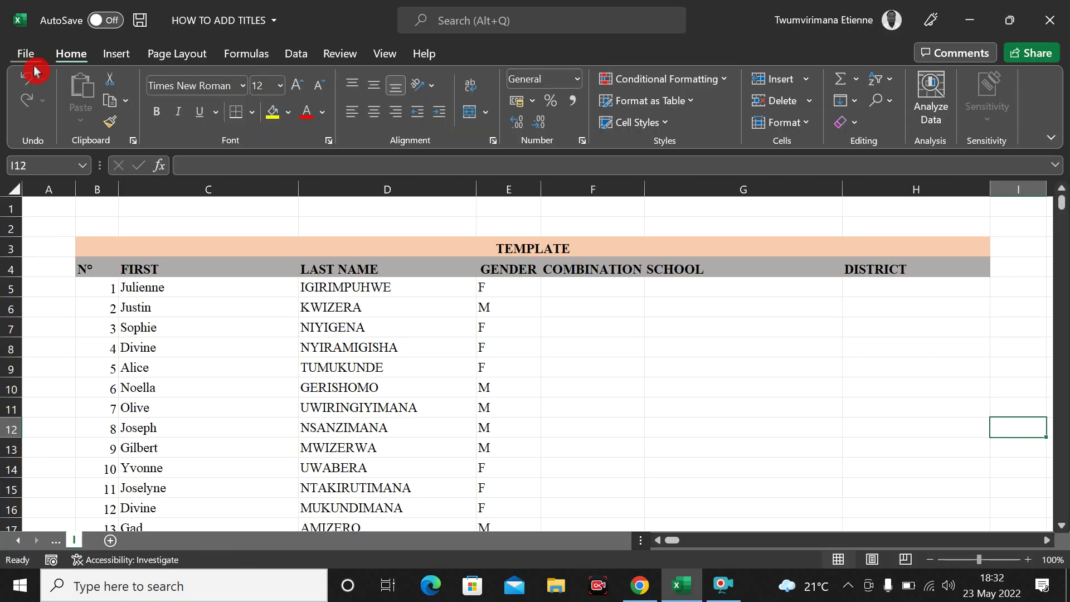
# Step: Show the print preview of the active sheet and set the page to landscape orientation
pyautogui.click(28, 57)
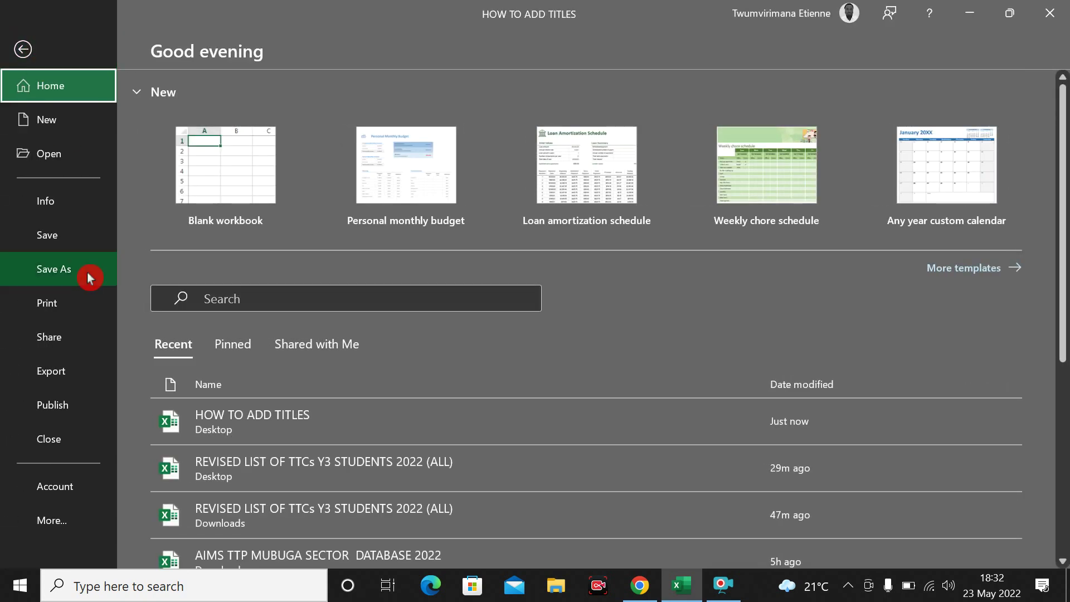
pyautogui.click(35, 307)
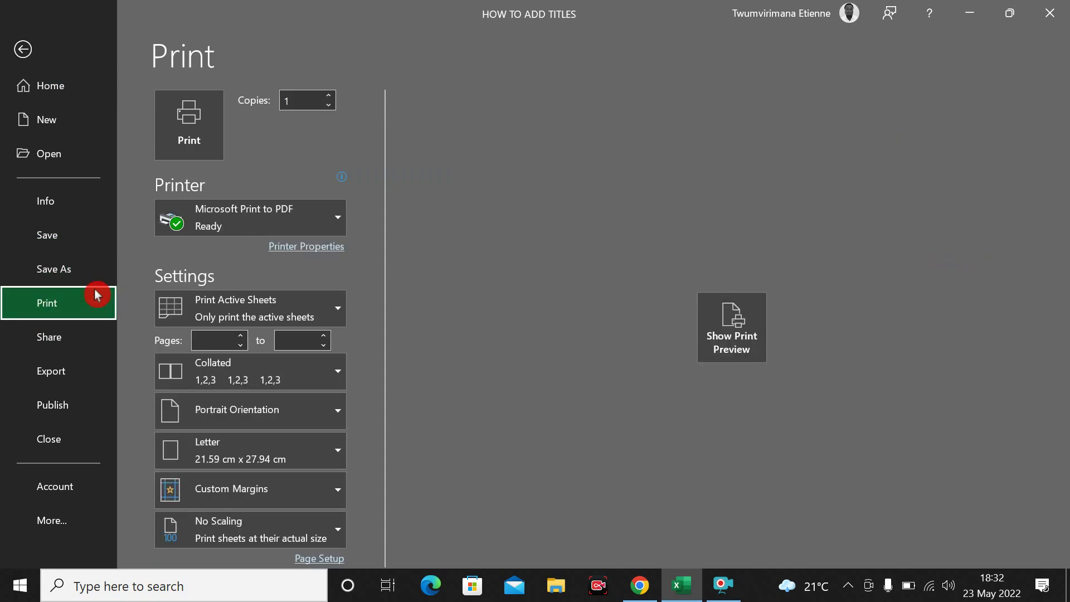
pyautogui.click(729, 332)
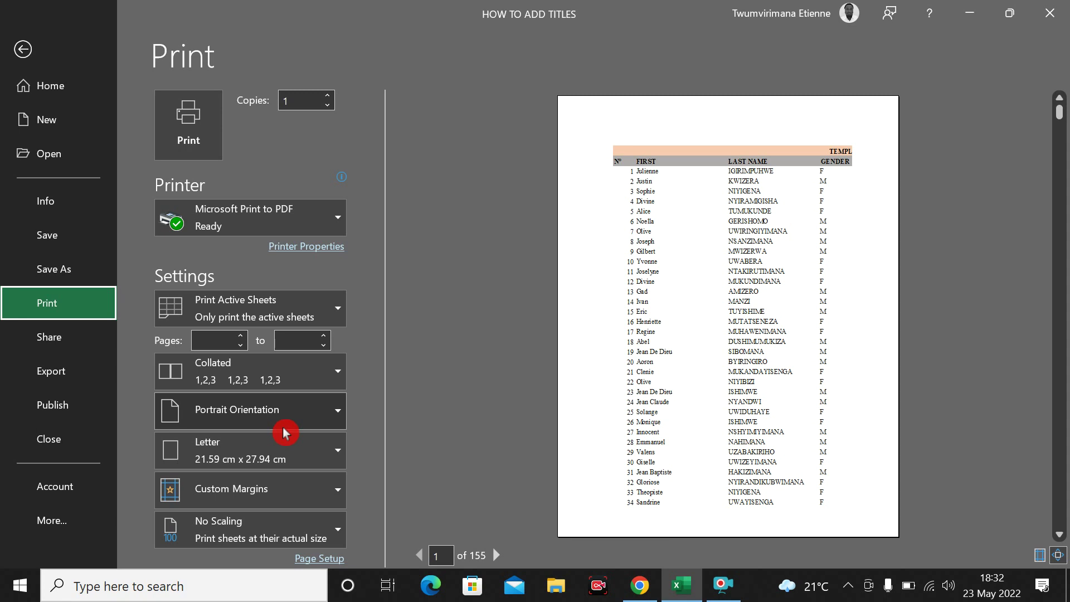
pyautogui.click(331, 412)
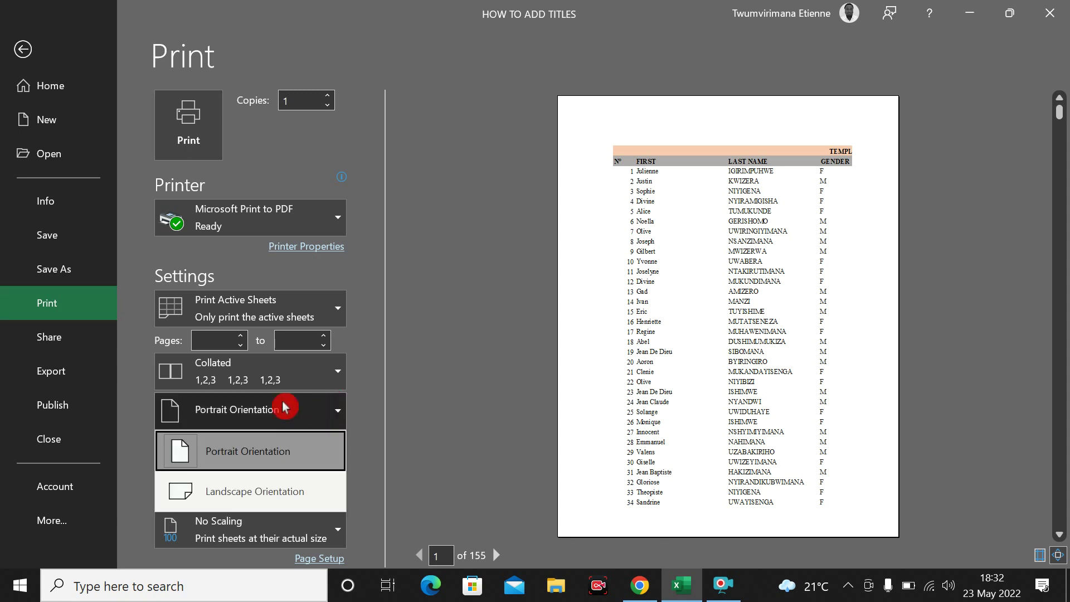
pyautogui.click(236, 480)
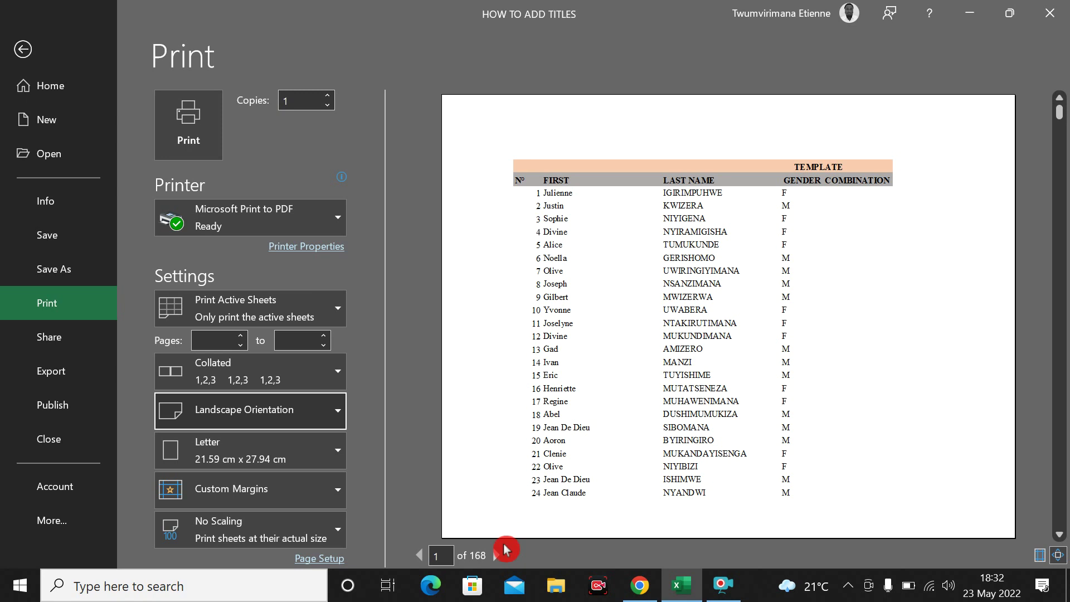
pyautogui.click(473, 569)
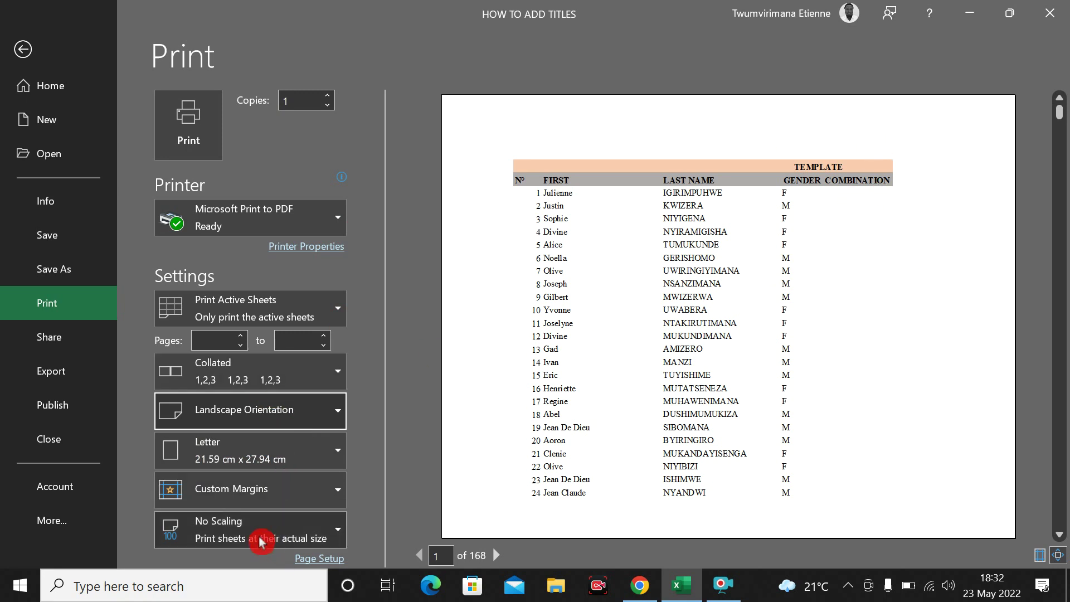
# Step: Set the printout to Normal margins and scale it to fit all columns on one page
pyautogui.click(303, 449)
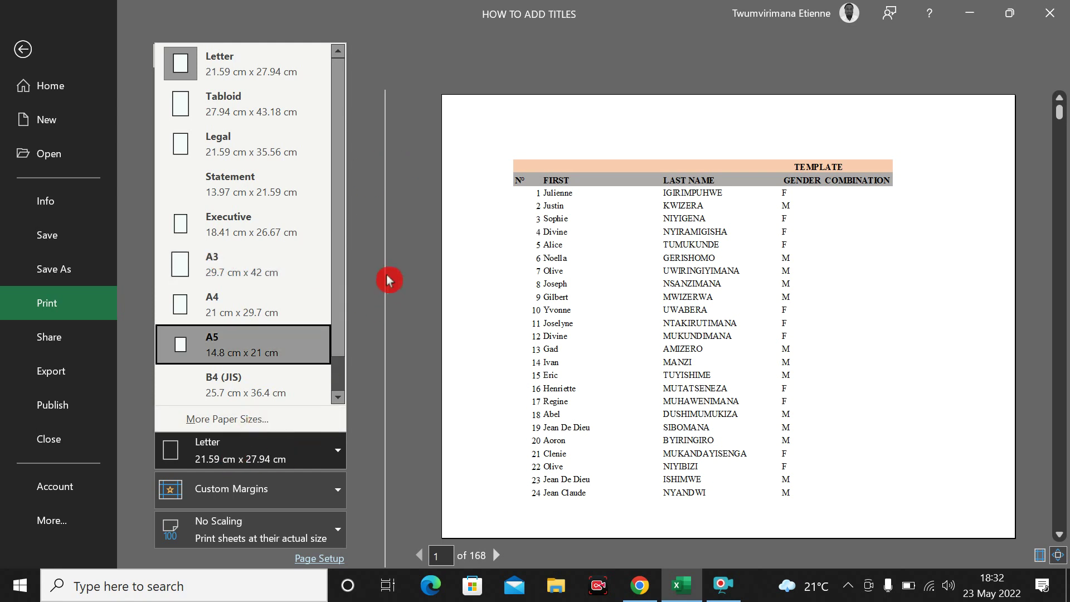
pyautogui.click(388, 241)
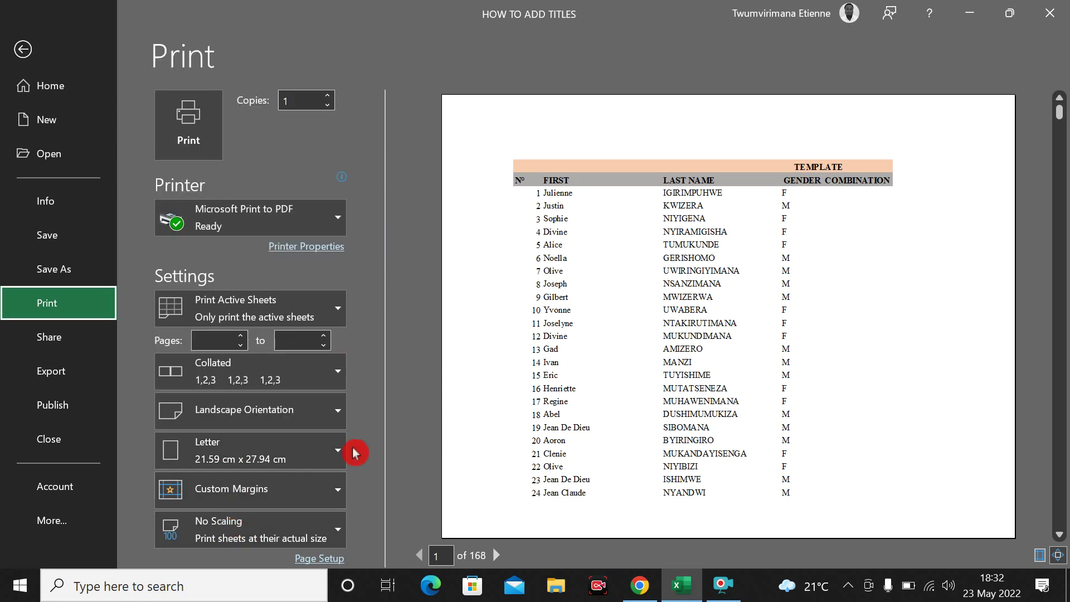
pyautogui.click(338, 490)
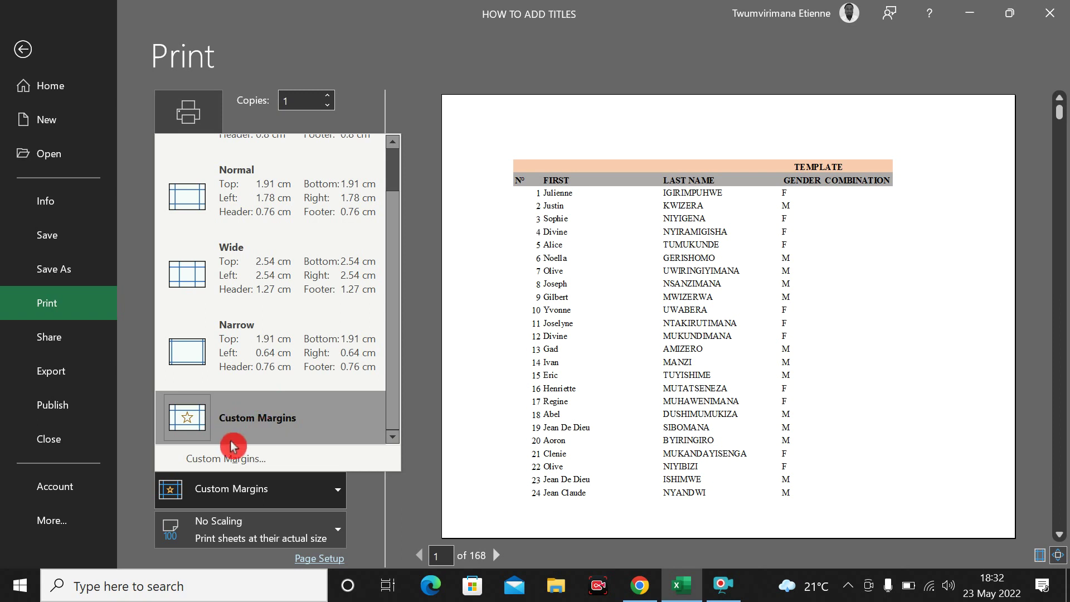
pyautogui.click(250, 194)
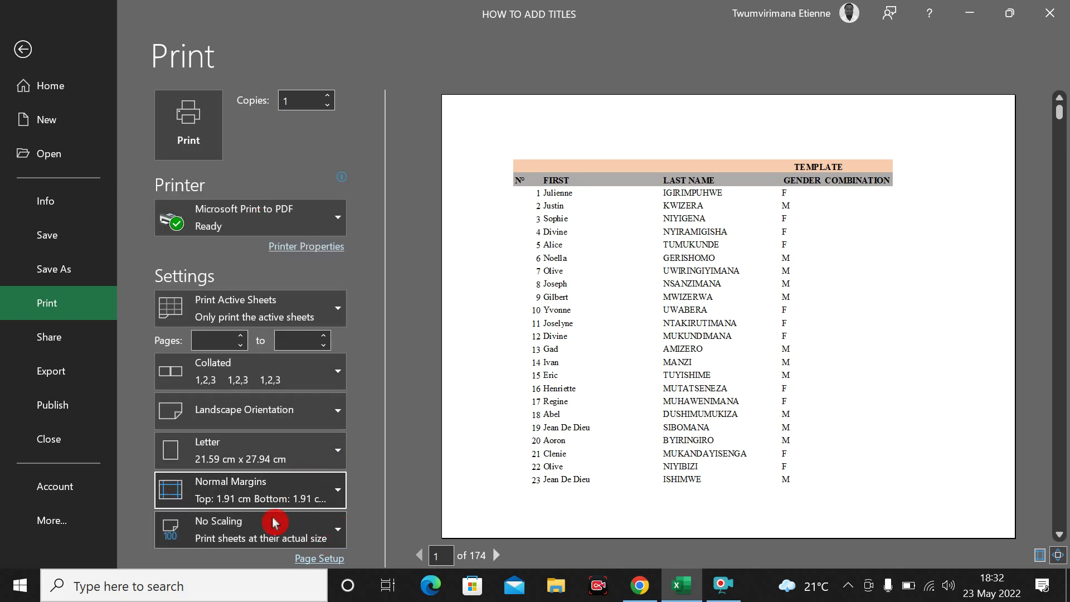
pyautogui.click(338, 538)
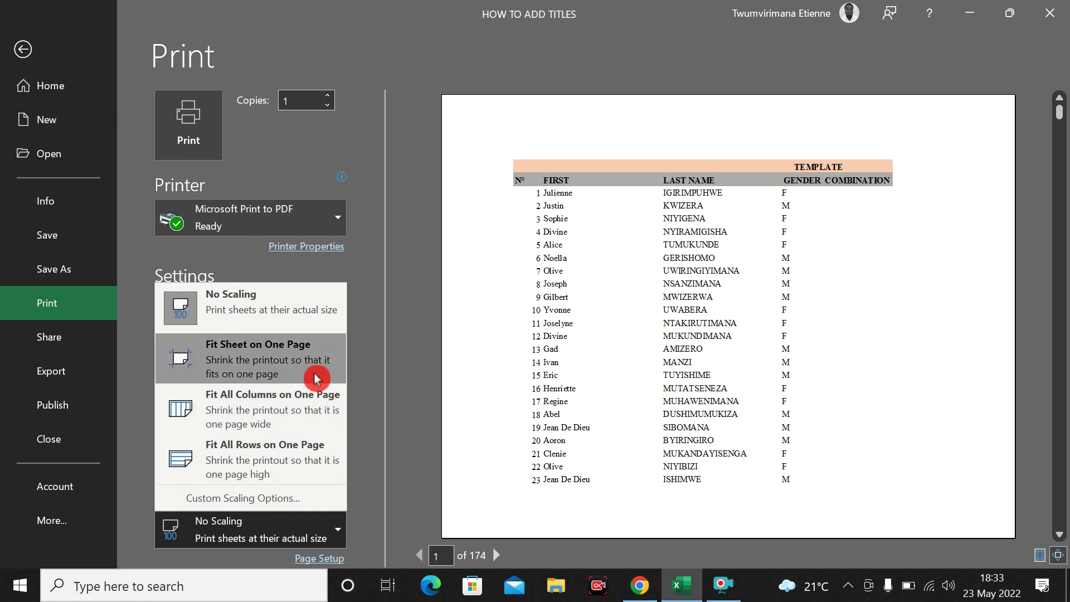
pyautogui.click(229, 410)
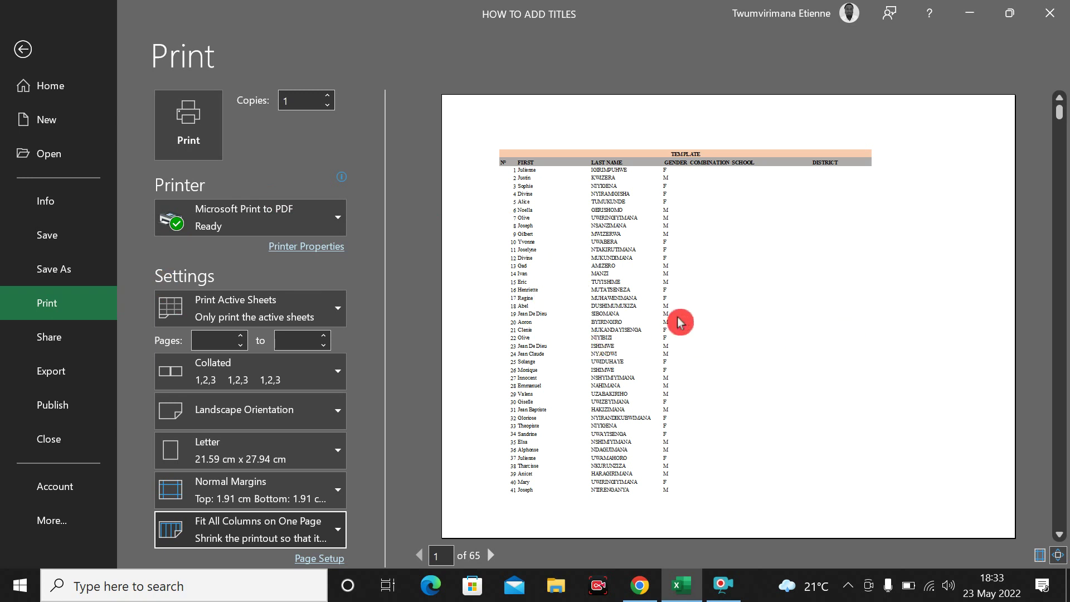
# Step: Page through the print preview to examine whether the title and column headings appear on each page
pyautogui.scroll(-2, 857, 258)
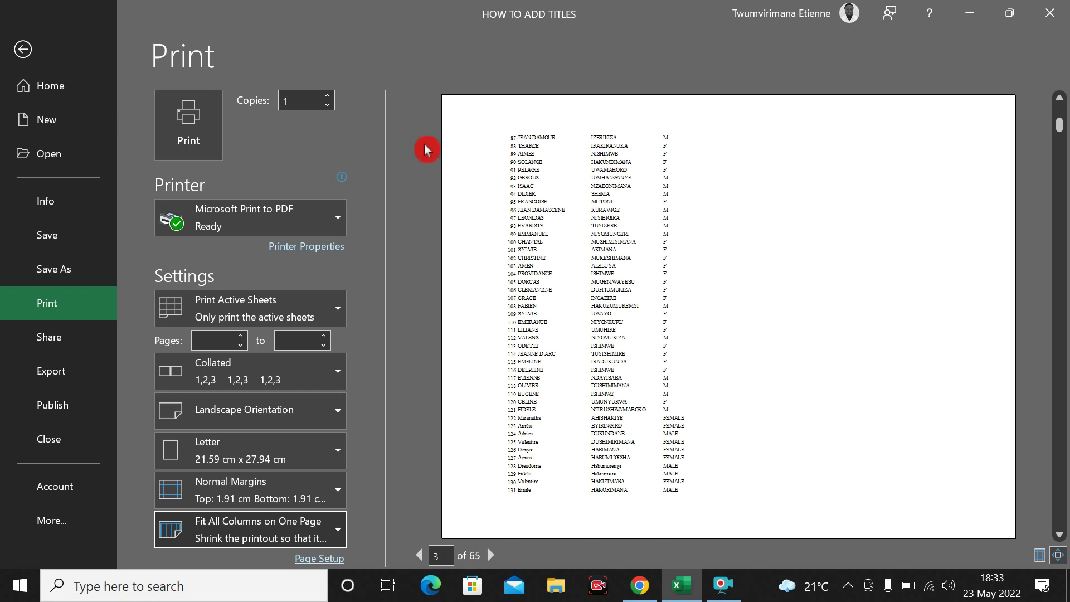
pyautogui.scroll(2, 578, 246)
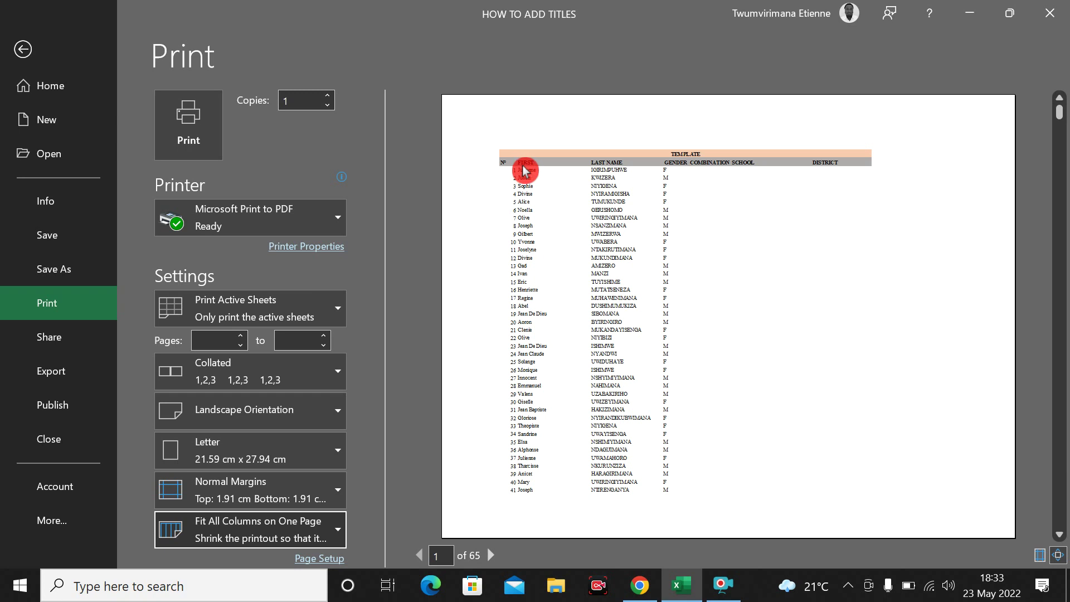
pyautogui.click(616, 162)
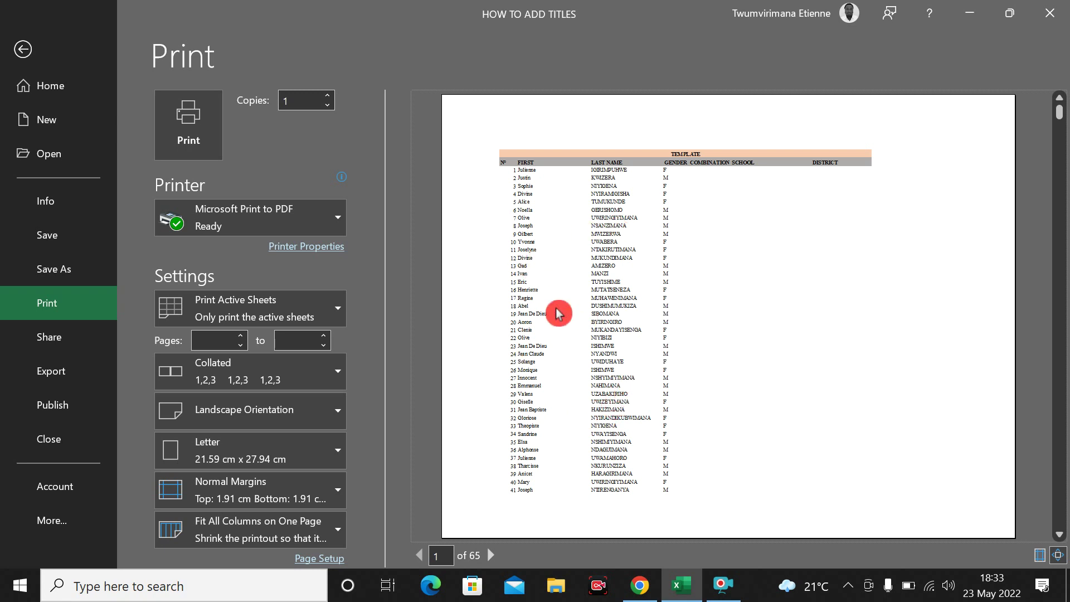
pyautogui.scroll(-1, 670, 295)
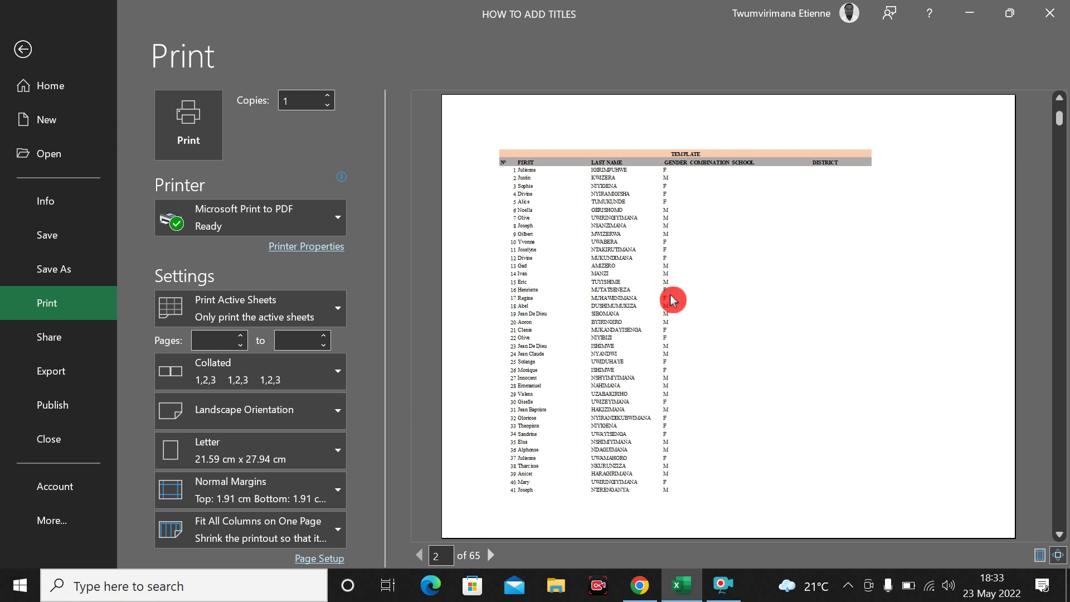
pyautogui.scroll(-2, 669, 295)
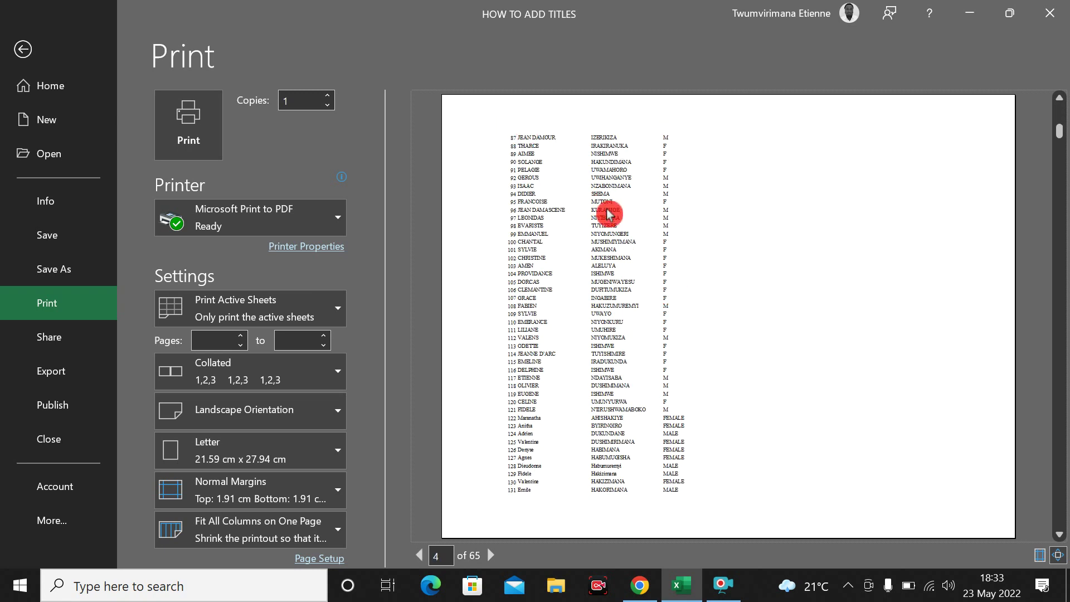
pyautogui.scroll(1, 604, 238)
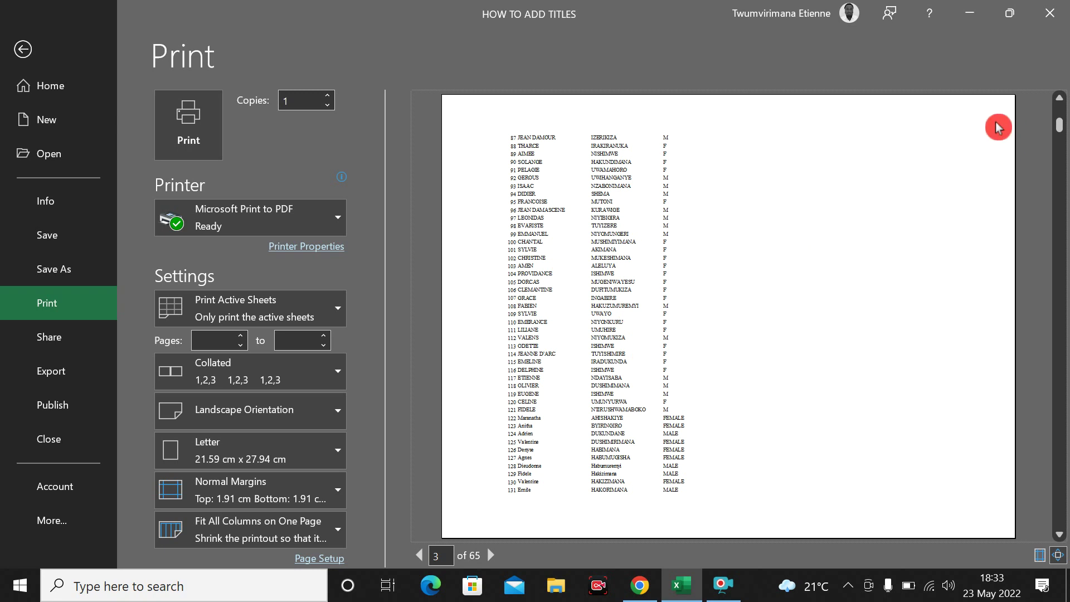
pyautogui.scroll(-2, 686, 333)
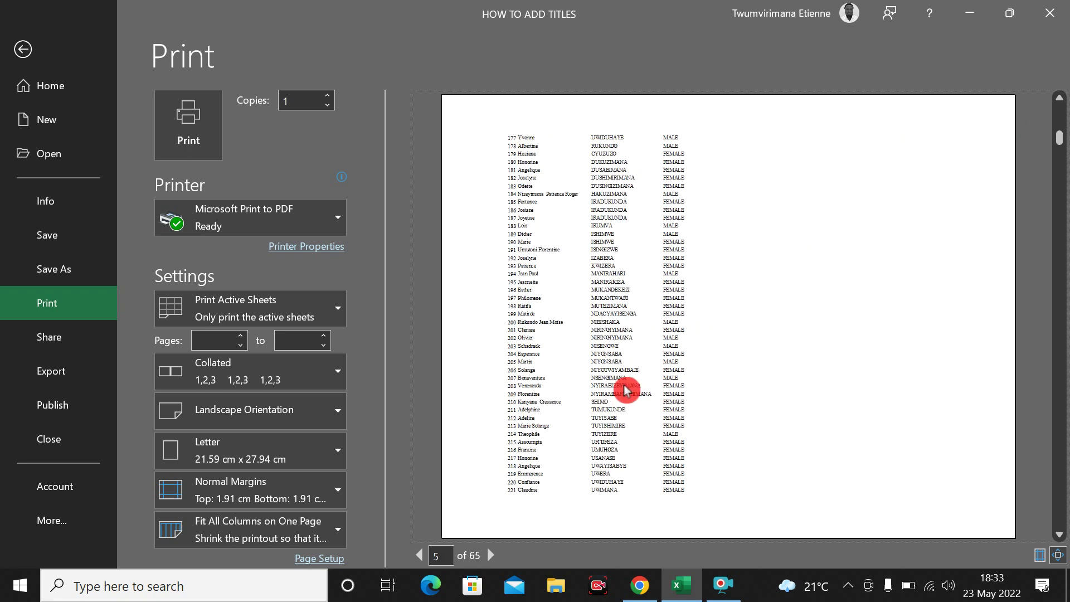
pyautogui.scroll(4, 627, 390)
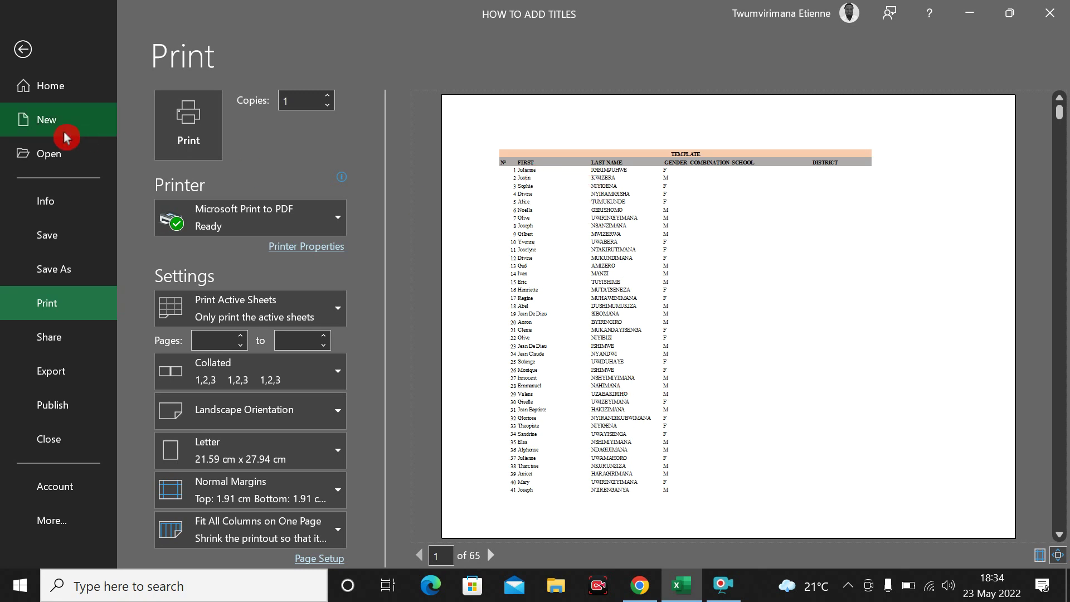
# Step: Leave the print preview and switch the worksheet to Page Layout view, with the first page's header area in sight
pyautogui.click(21, 51)
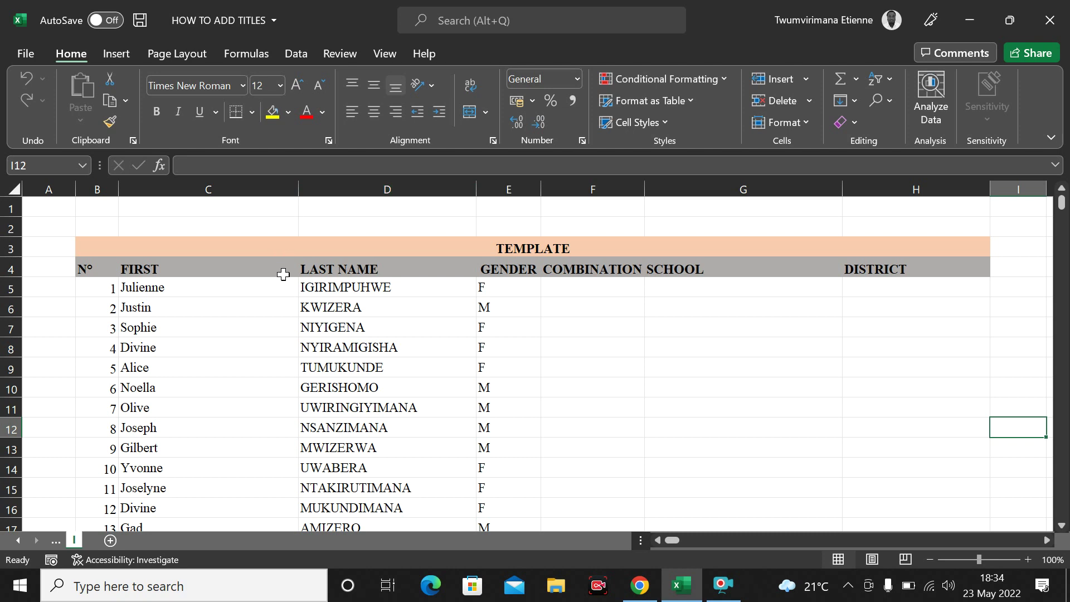
pyautogui.click(833, 561)
pyautogui.click(871, 562)
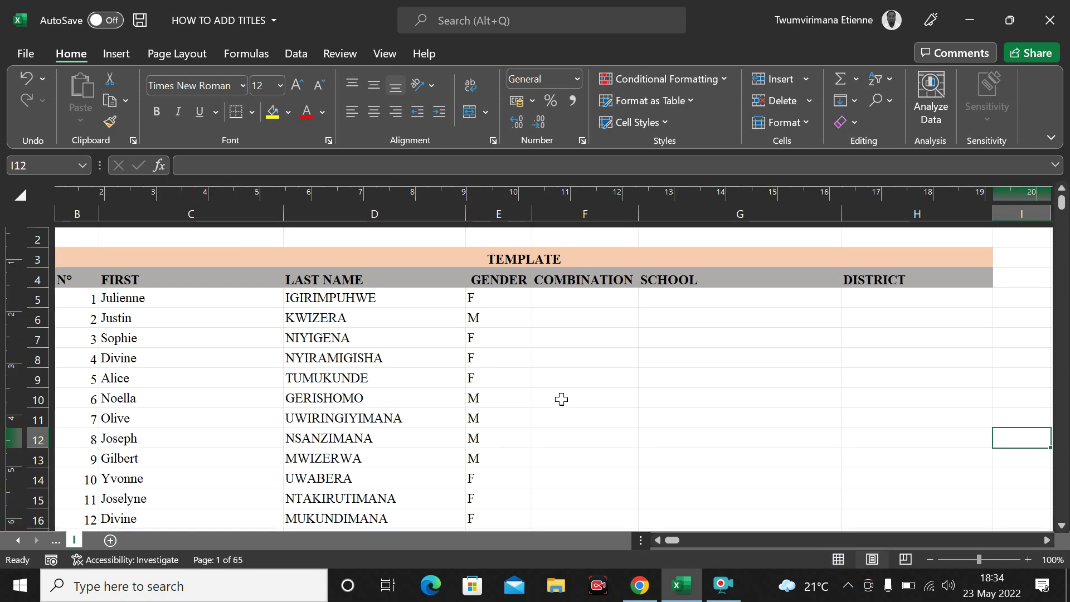
pyautogui.scroll(2, 547, 421)
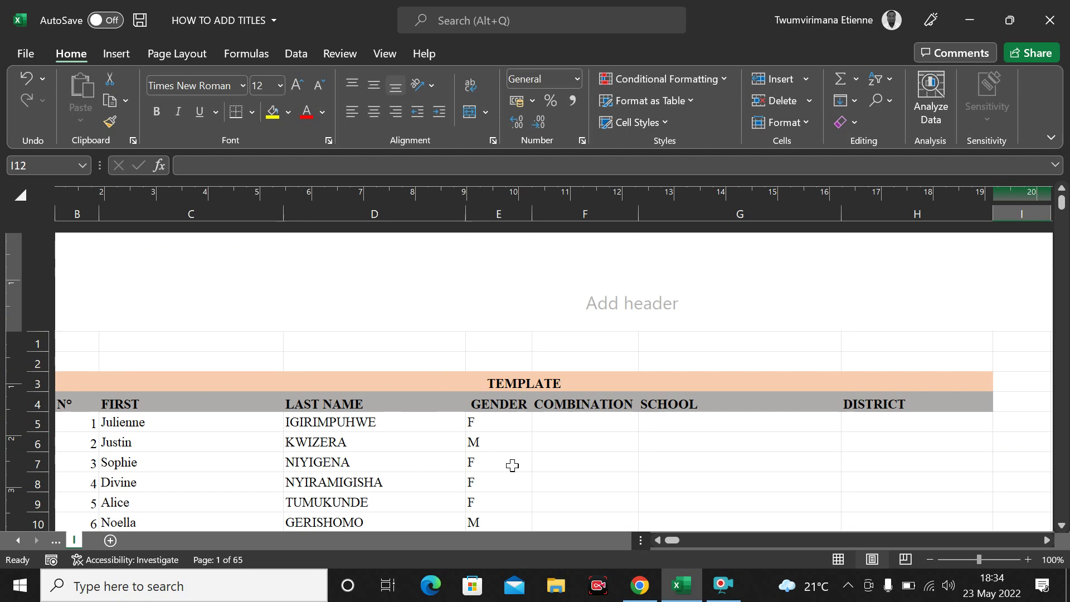
pyautogui.scroll(-10, 490, 427)
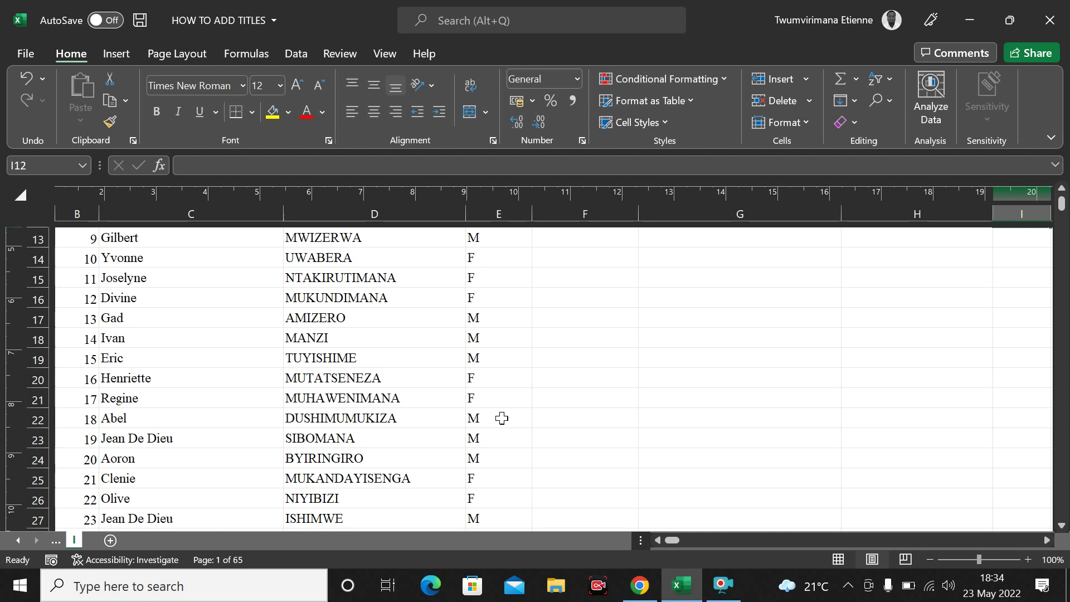
pyautogui.scroll(10, 502, 418)
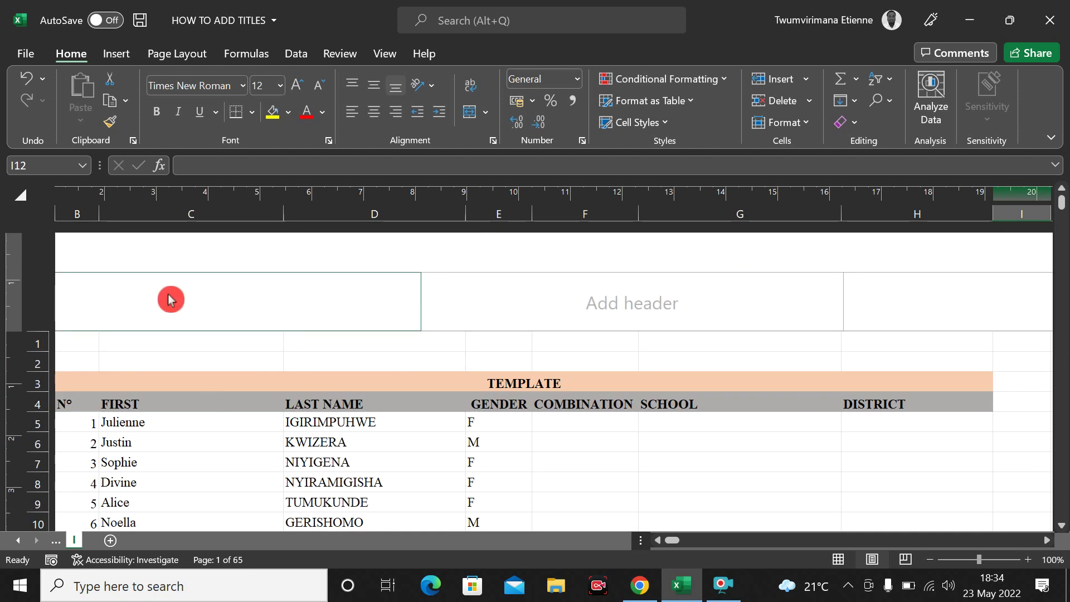
# Step: Enter "WEEK 1 LIST" in the left section of the page header and "KIGALI" in the centre section
pyautogui.click(287, 305)
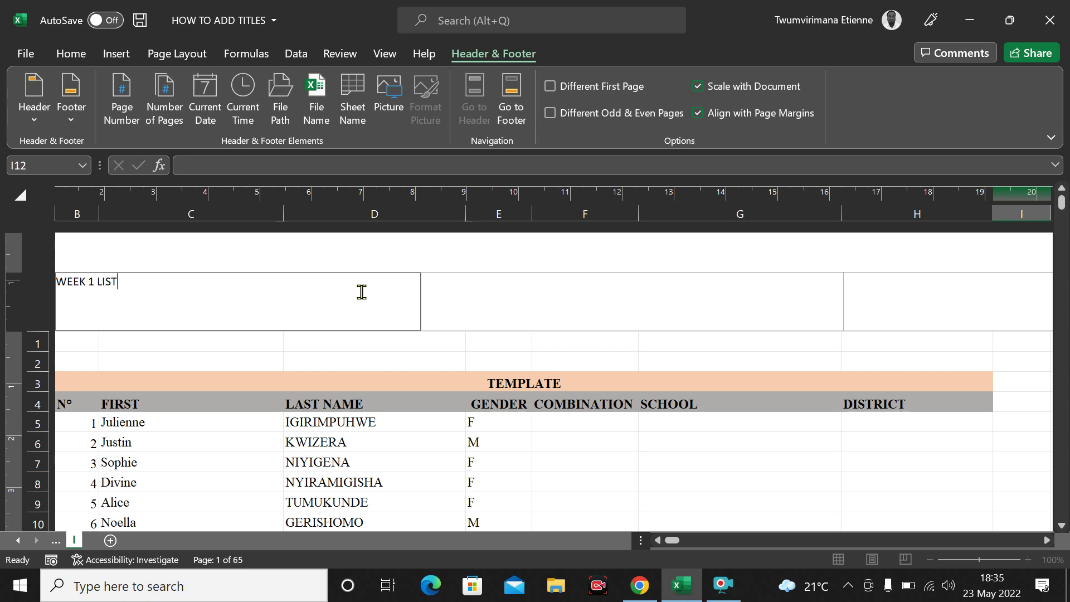
pyautogui.click(551, 287)
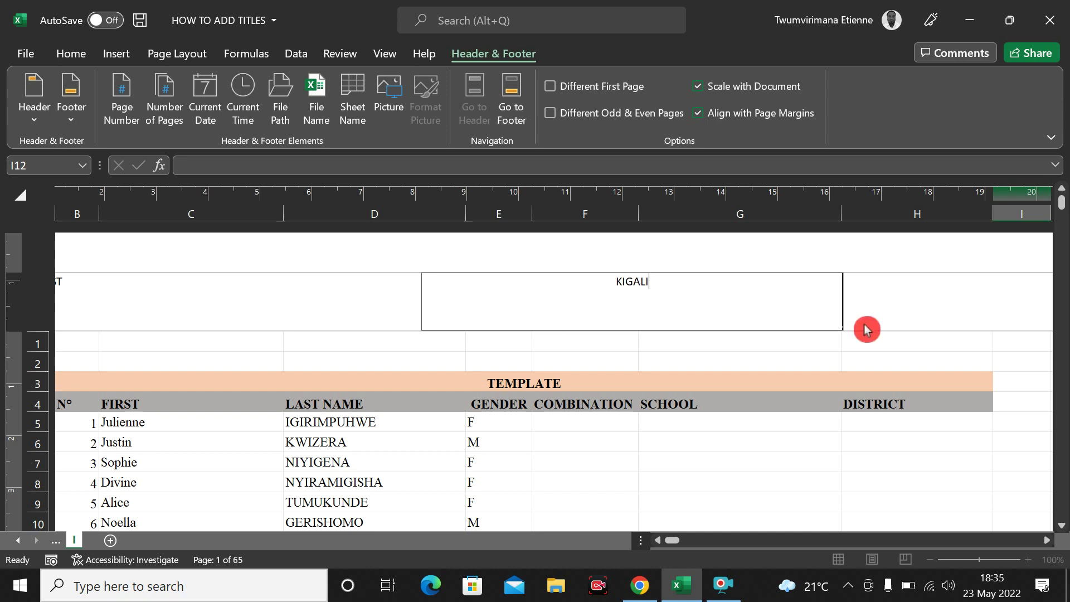
# Step: Insert the current date element in the right section of the page header
pyautogui.click(929, 293)
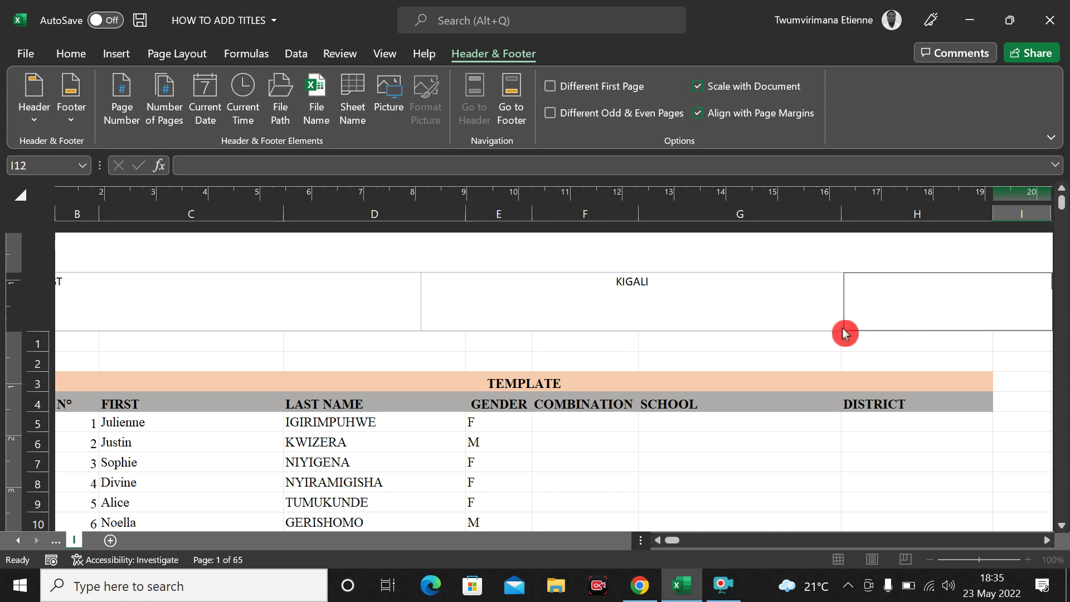
pyautogui.click(223, 293)
pyautogui.click(537, 310)
pyautogui.click(940, 287)
pyautogui.press('Delete')
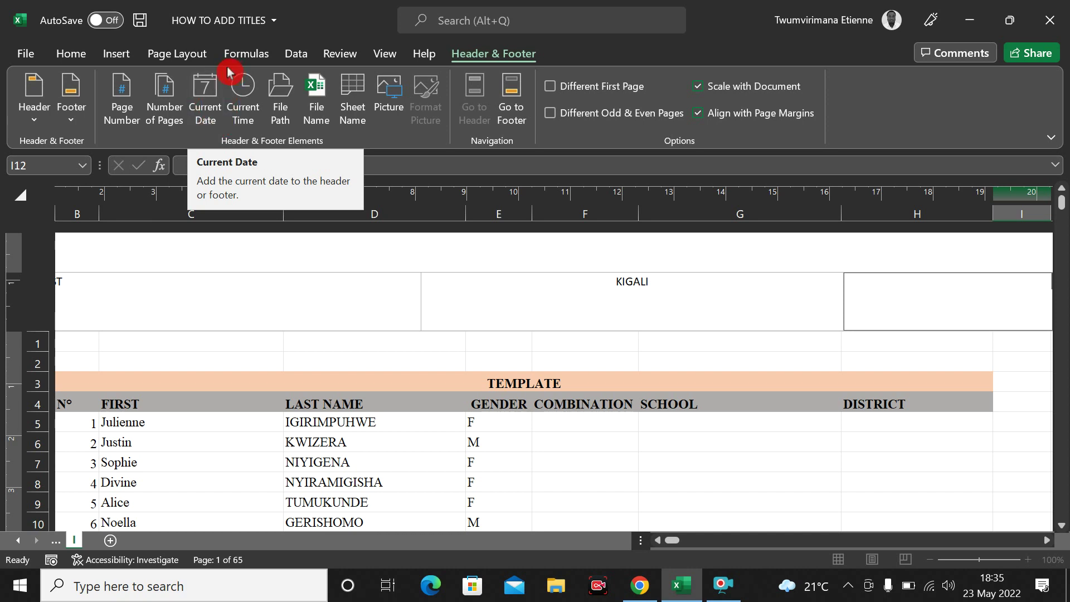
pyautogui.click(210, 110)
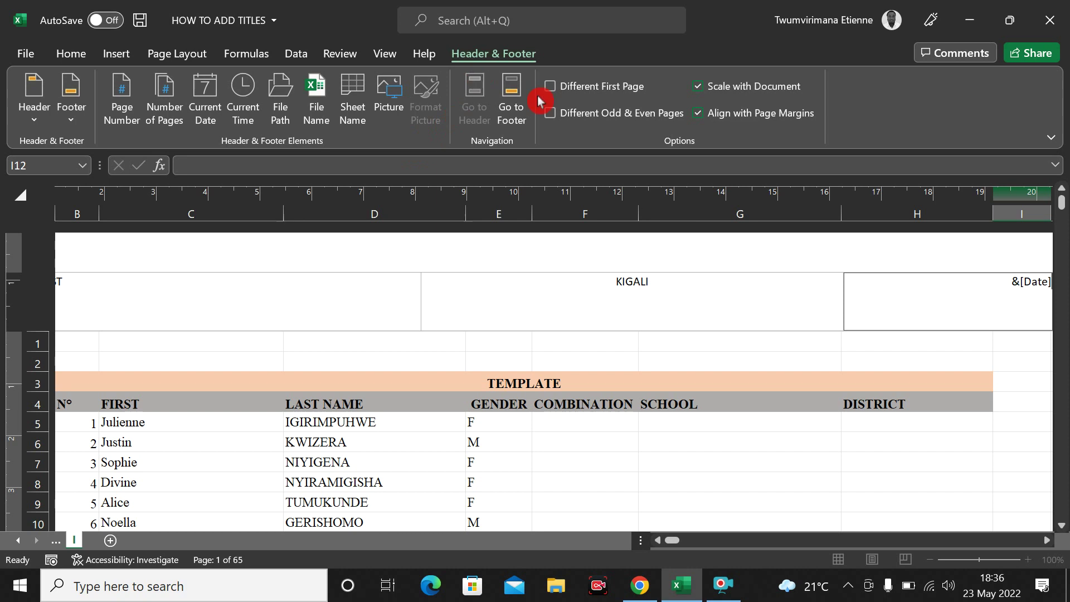
# Step: Insert the page number element in the centre section of the page footer
pyautogui.click(517, 109)
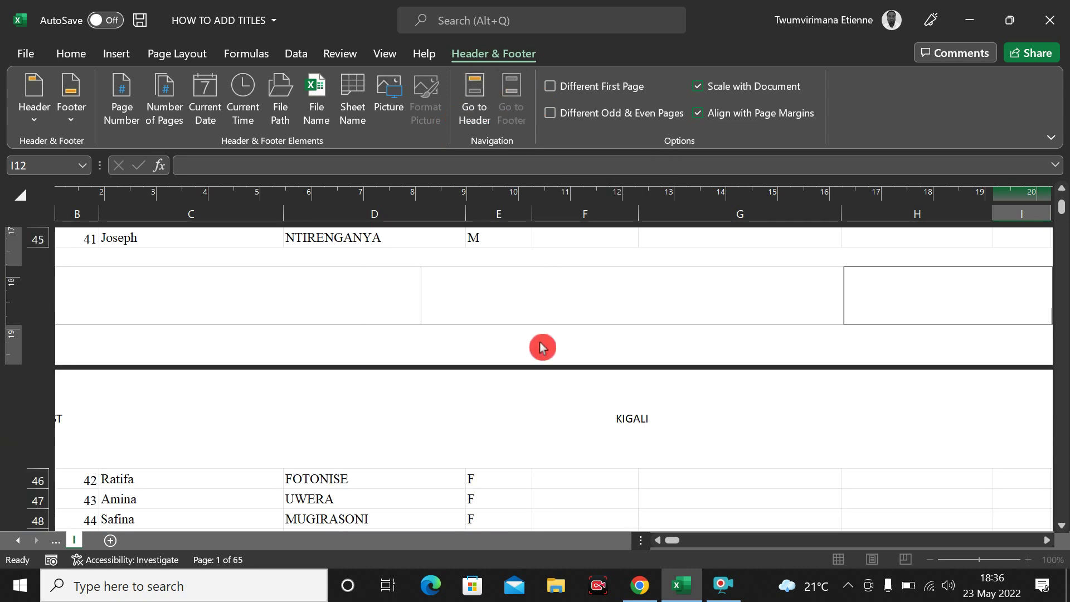
pyautogui.click(241, 300)
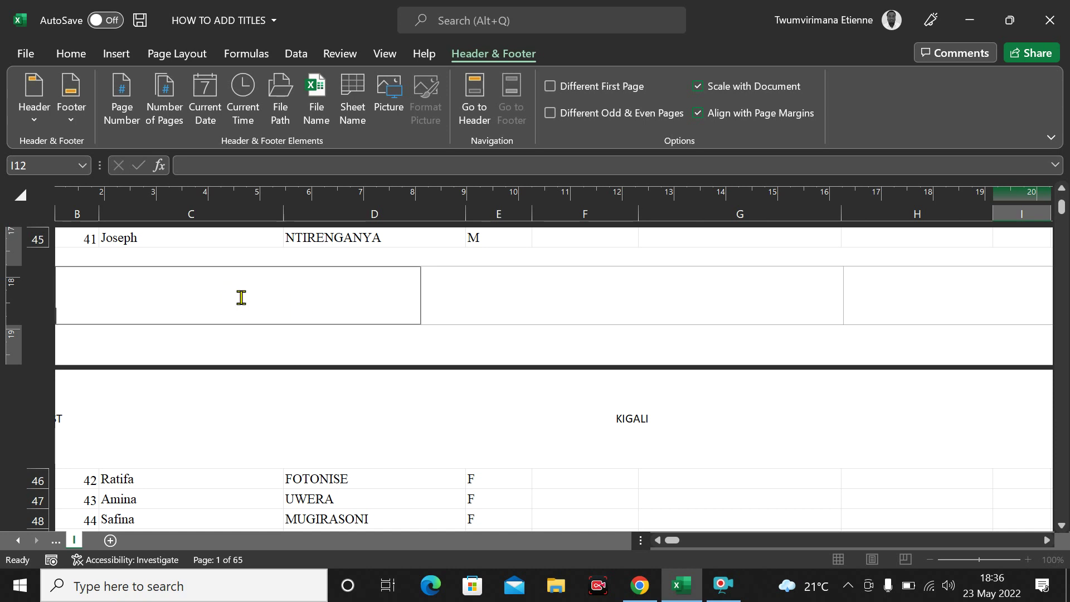
pyautogui.click(501, 300)
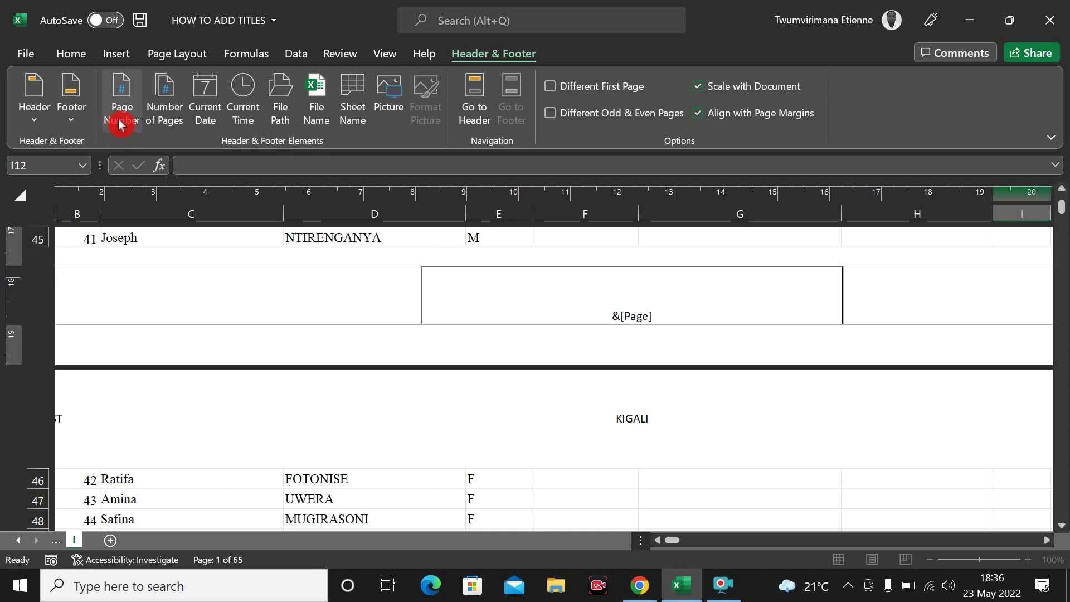
pyautogui.click(139, 122)
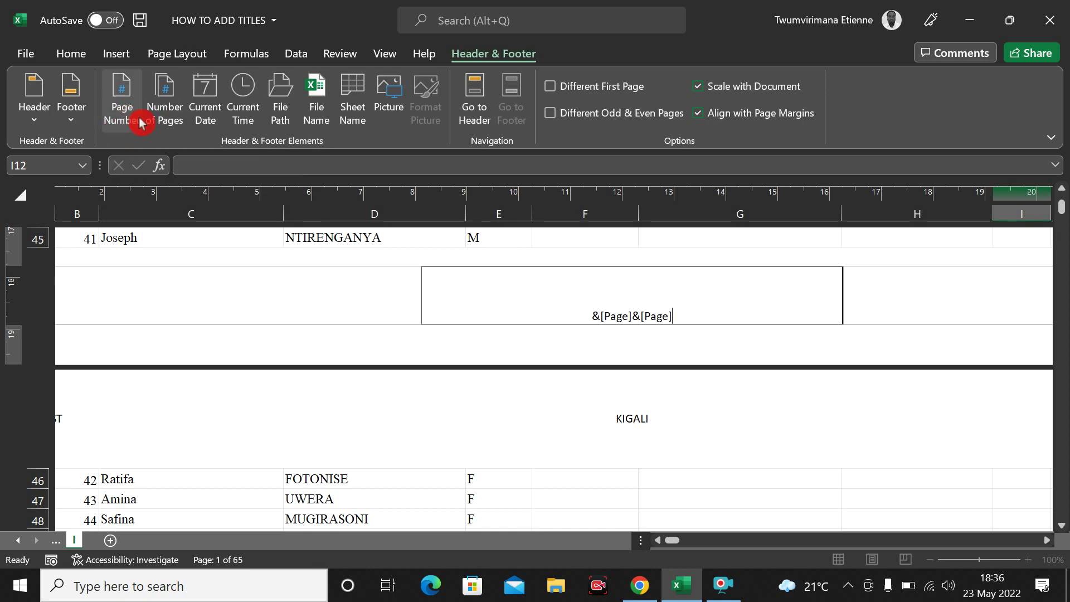
pyautogui.press('BackSpace')
pyautogui.press('BackSpace')
pyautogui.press('BackSpace')
pyautogui.press('BackSpace')
pyautogui.press('BackSpace')
pyautogui.press('BackSpace')
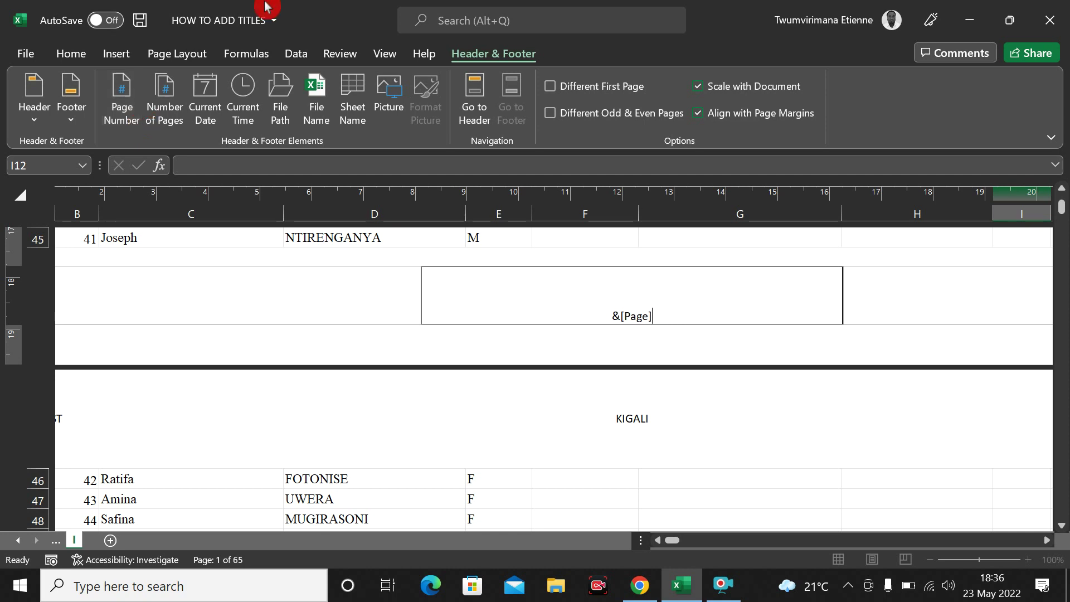
# Step: Finish editing the footer and display the print preview of the worksheet
pyautogui.click(513, 364)
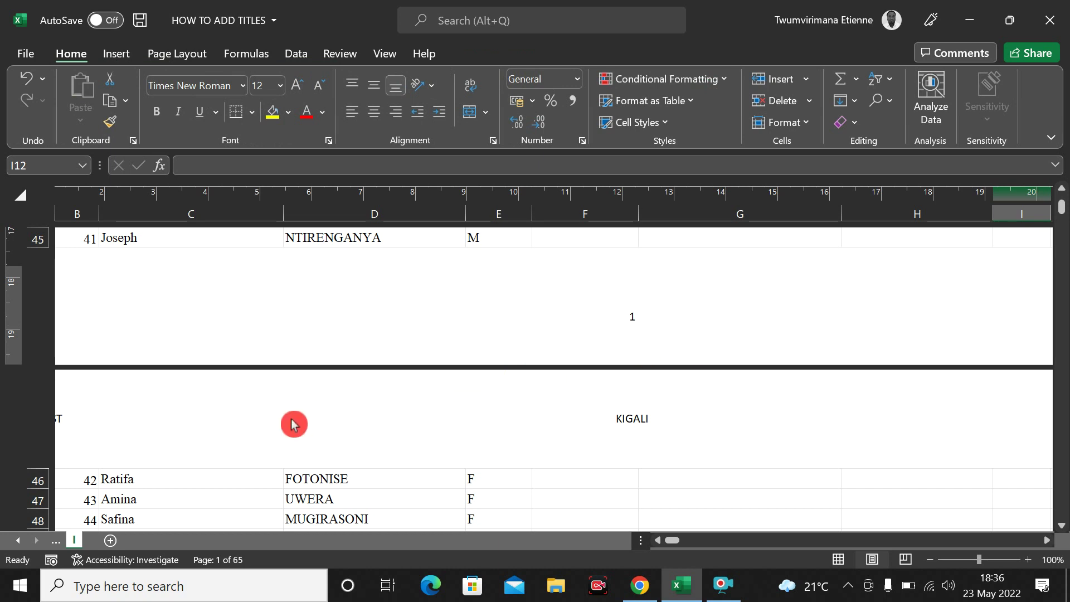
pyautogui.click(25, 54)
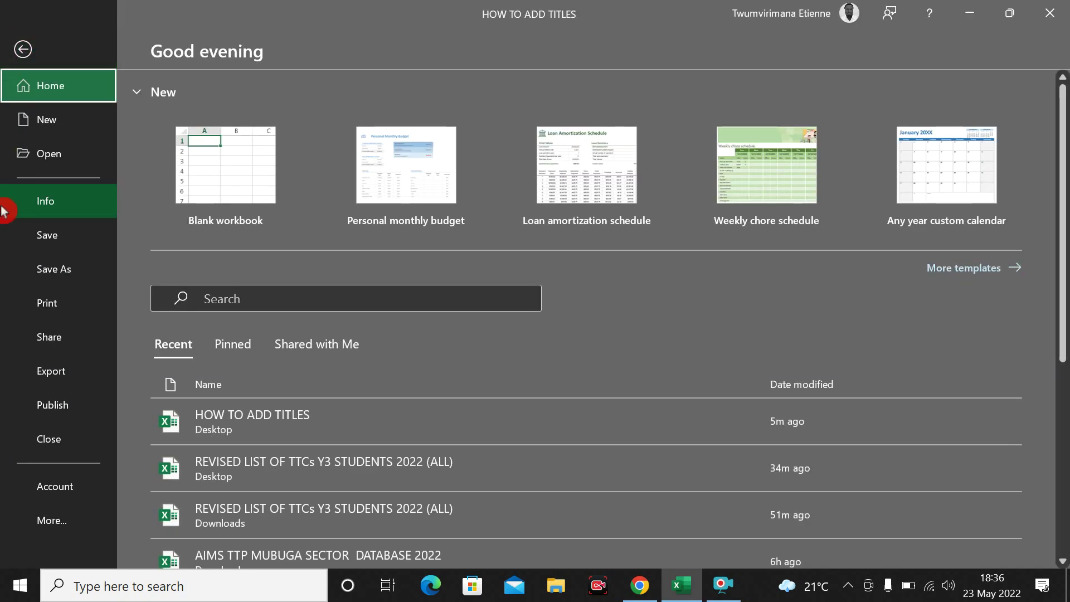
pyautogui.click(48, 307)
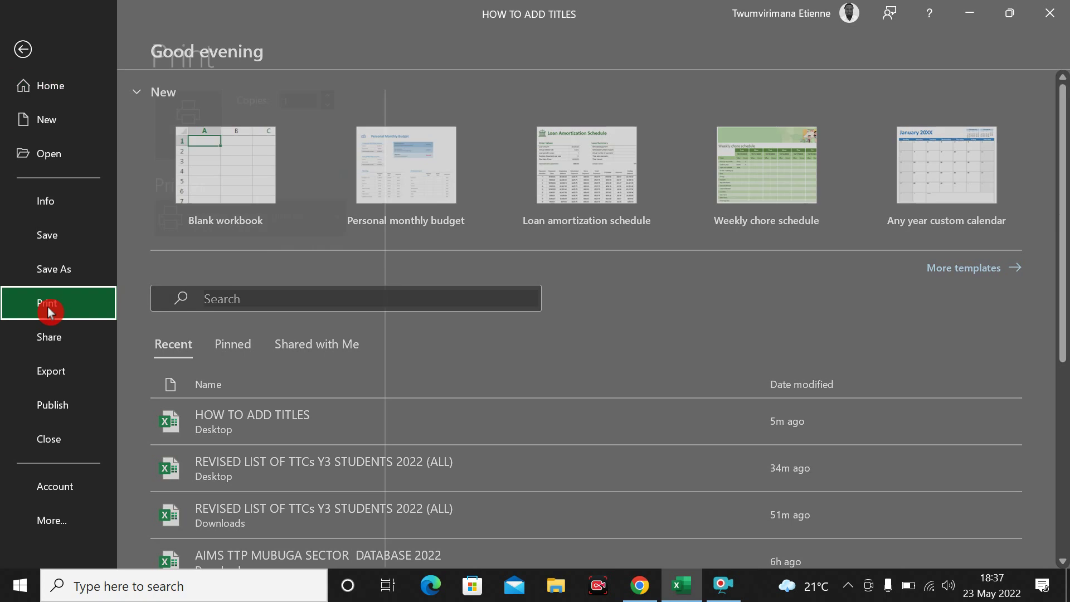
pyautogui.click(730, 343)
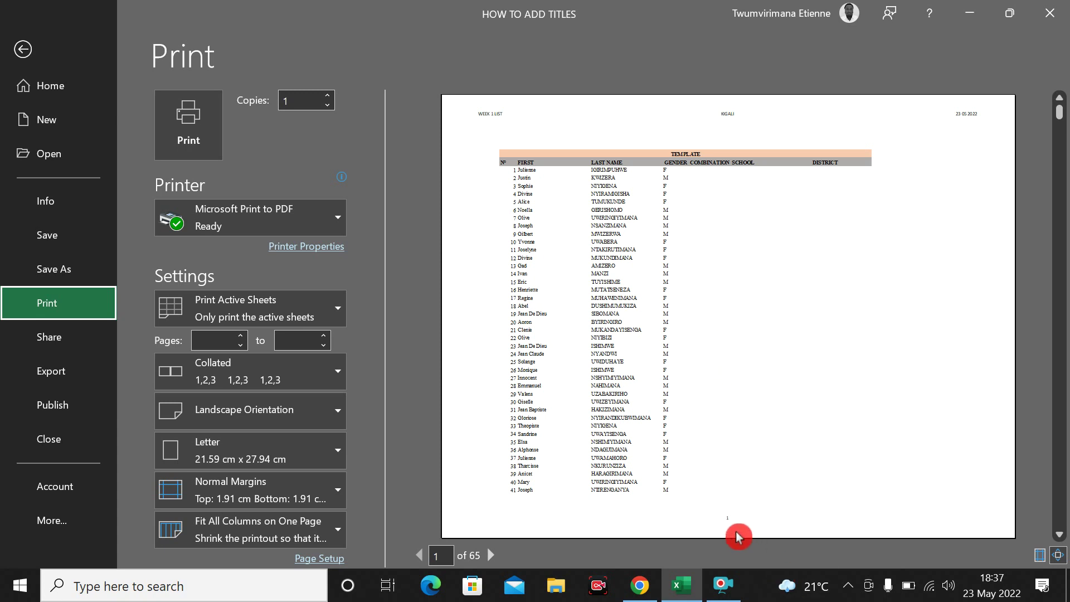
# Step: Page through the print preview to examine the header texts, date and footer page numbers, and return to the first page
pyautogui.scroll(-1, 706, 399)
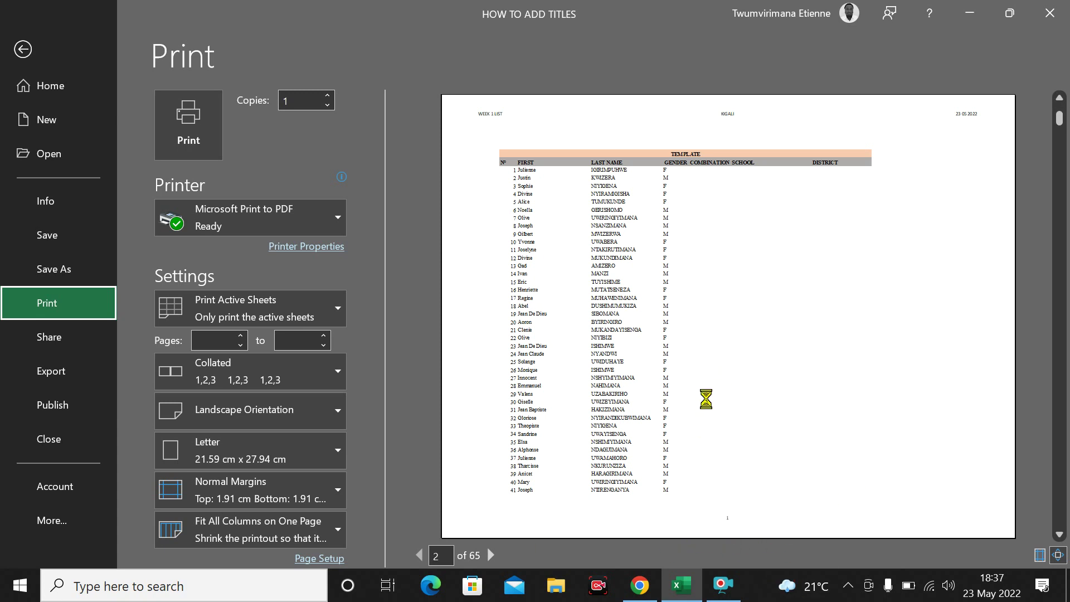
pyautogui.scroll(-2, 706, 400)
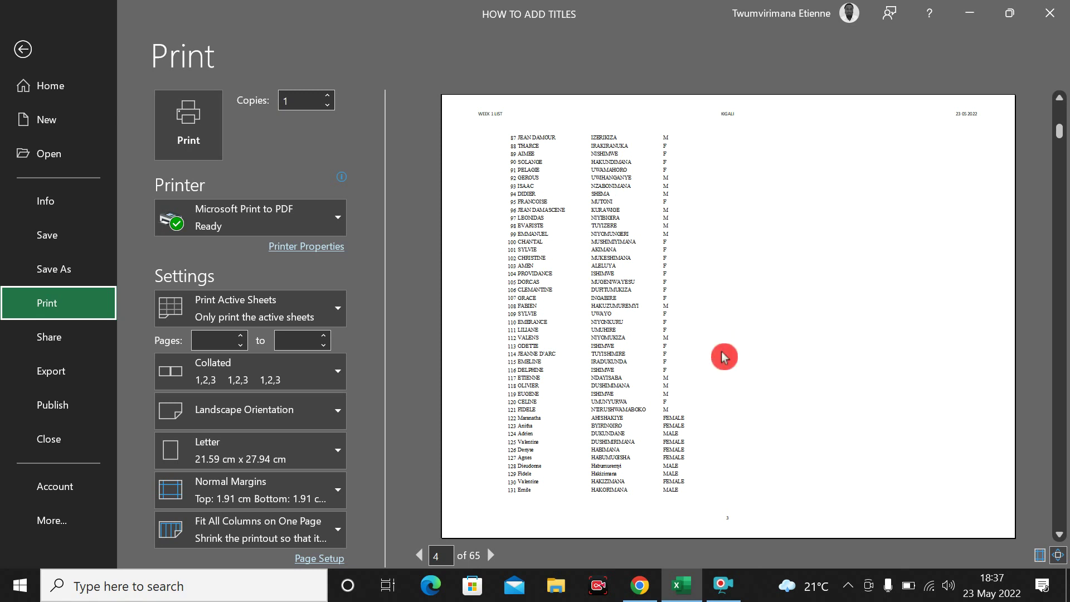
pyautogui.scroll(-1, 750, 374)
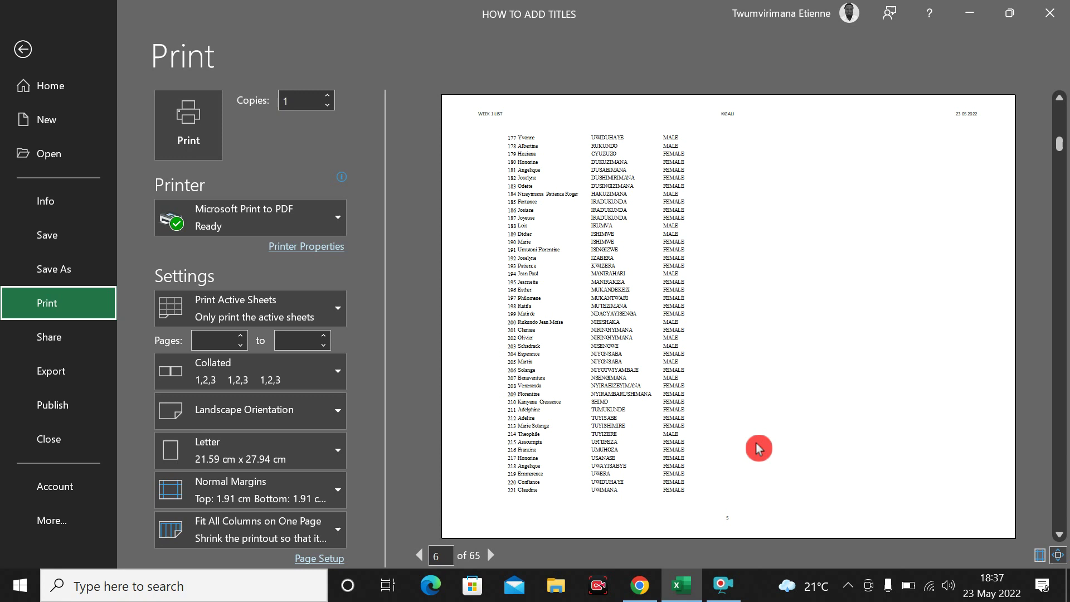
pyautogui.scroll(-4, 758, 448)
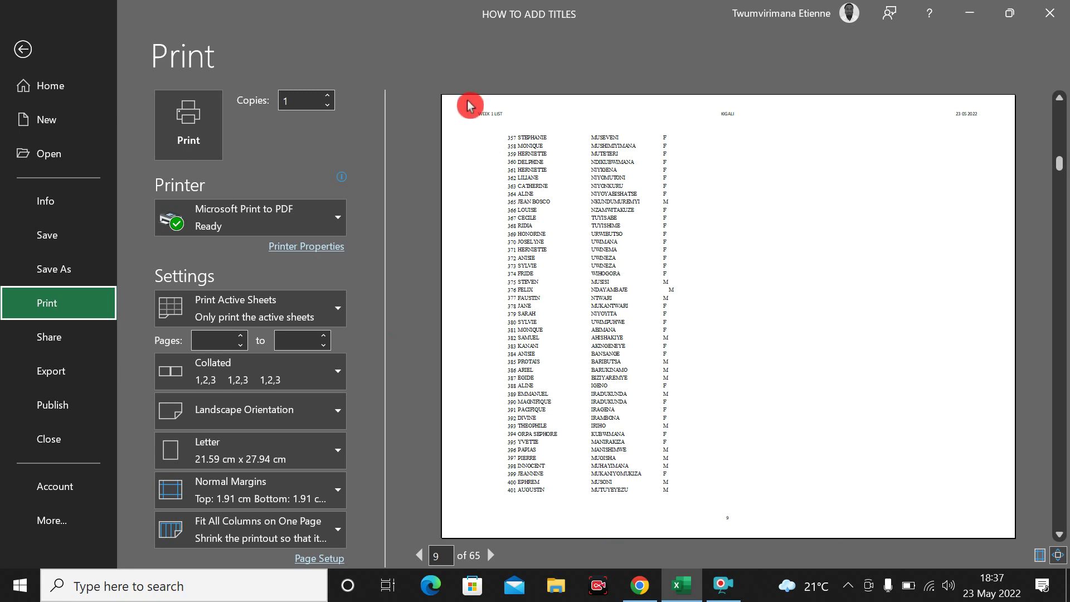
pyautogui.scroll(-1, 638, 425)
pyautogui.scroll(-5, 638, 427)
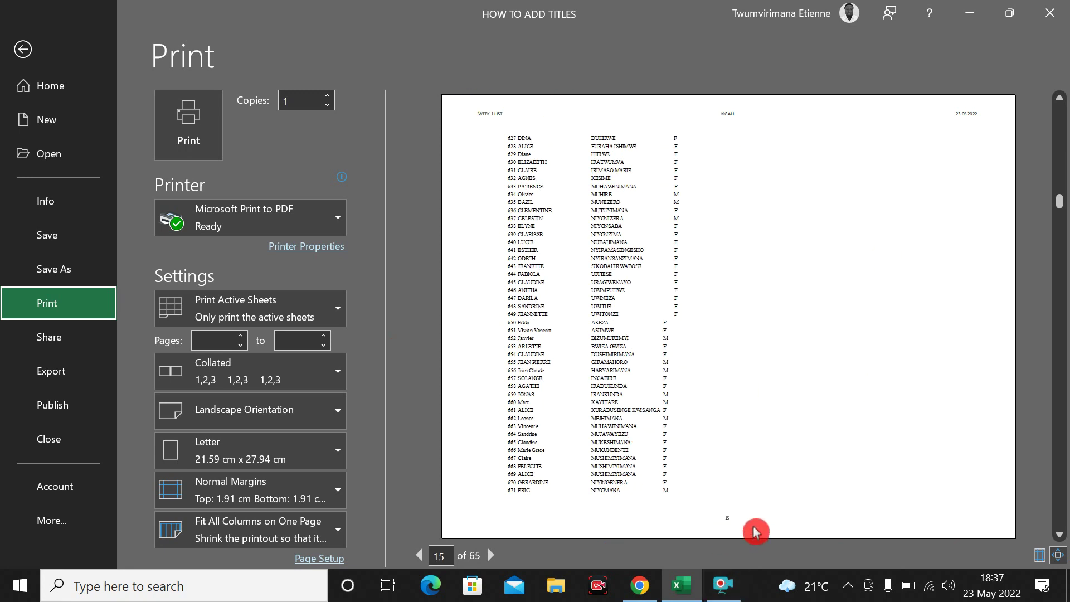
pyautogui.scroll(1, 775, 346)
pyautogui.scroll(3, 778, 347)
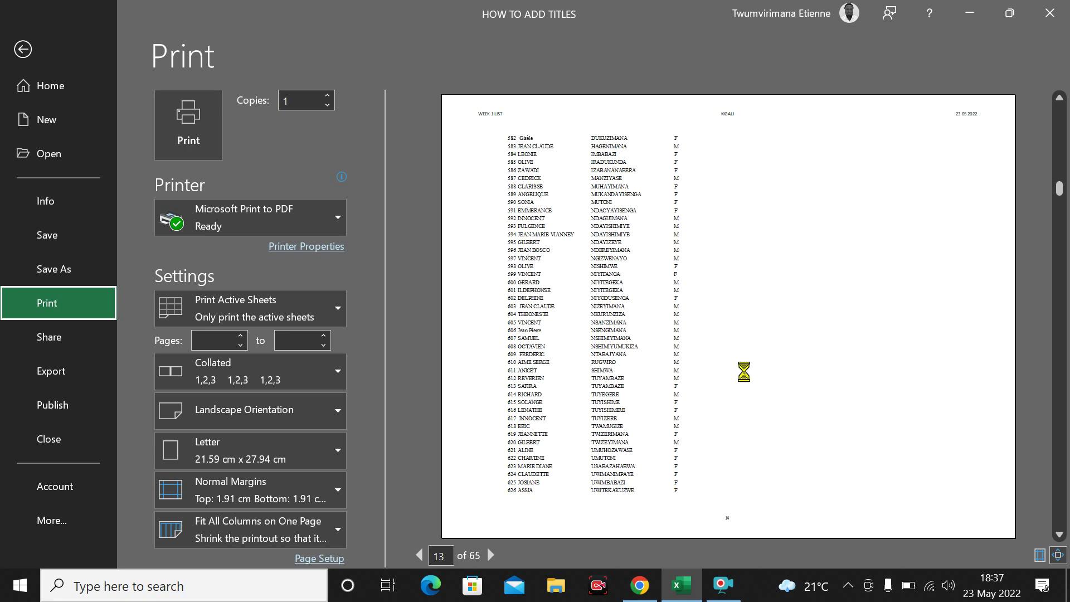
pyautogui.scroll(4, 742, 361)
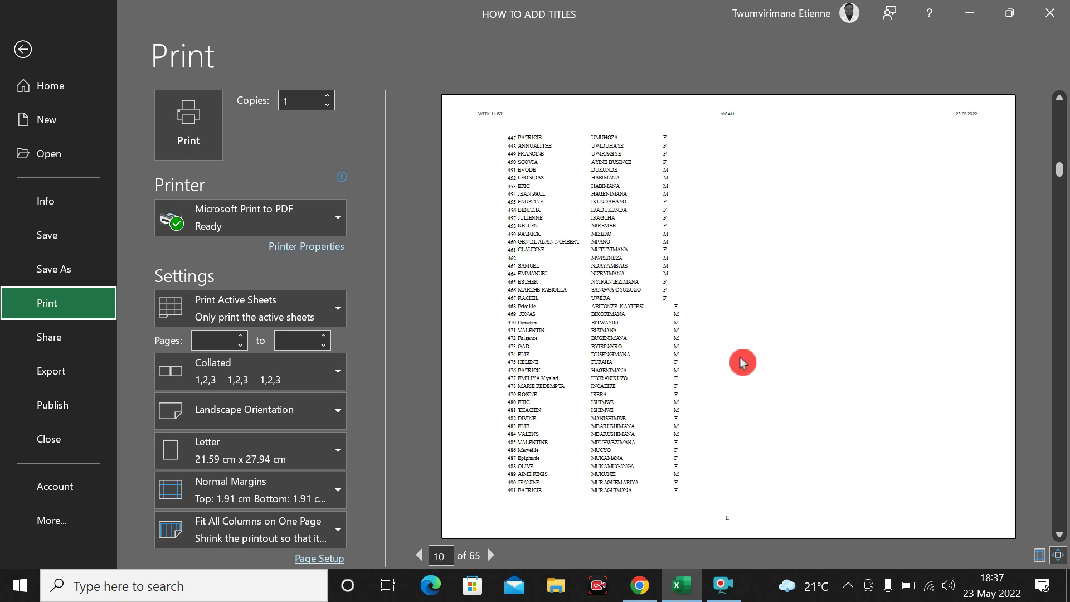
pyautogui.moveTo(1061, 151); pyautogui.dragTo(1061, 112)
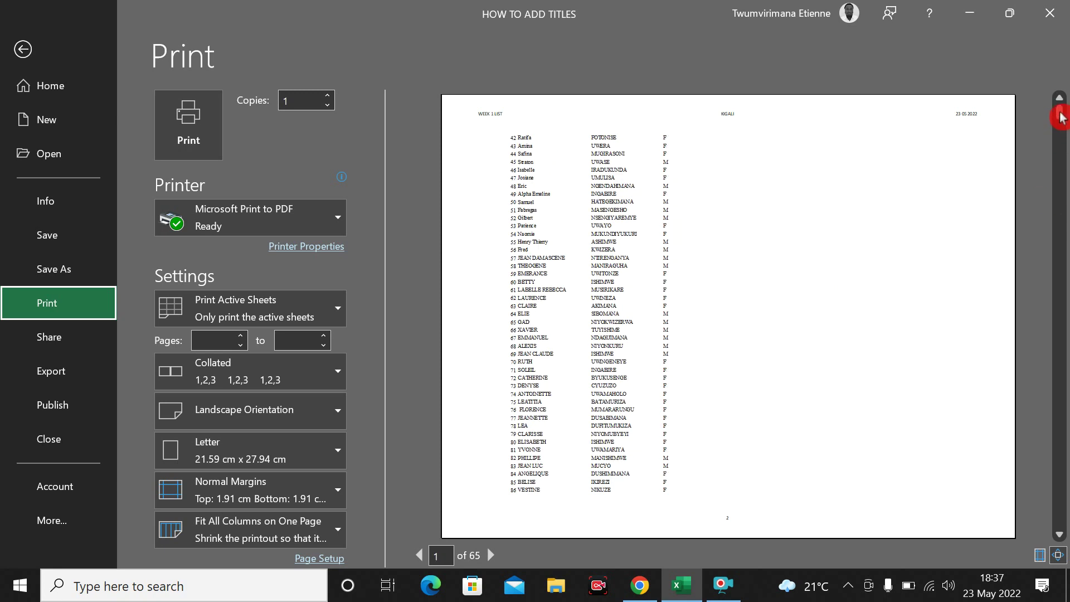
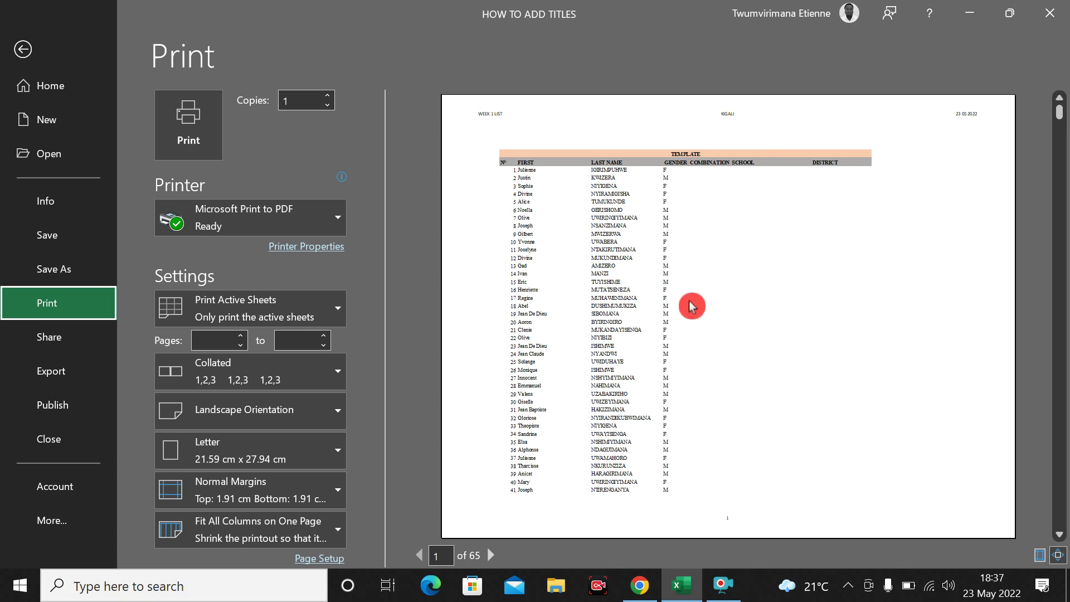
# Step: Compare the first few preview pages to examine whether the column headings repeat, and return to the worksheet
pyautogui.scroll(-1, 689, 310)
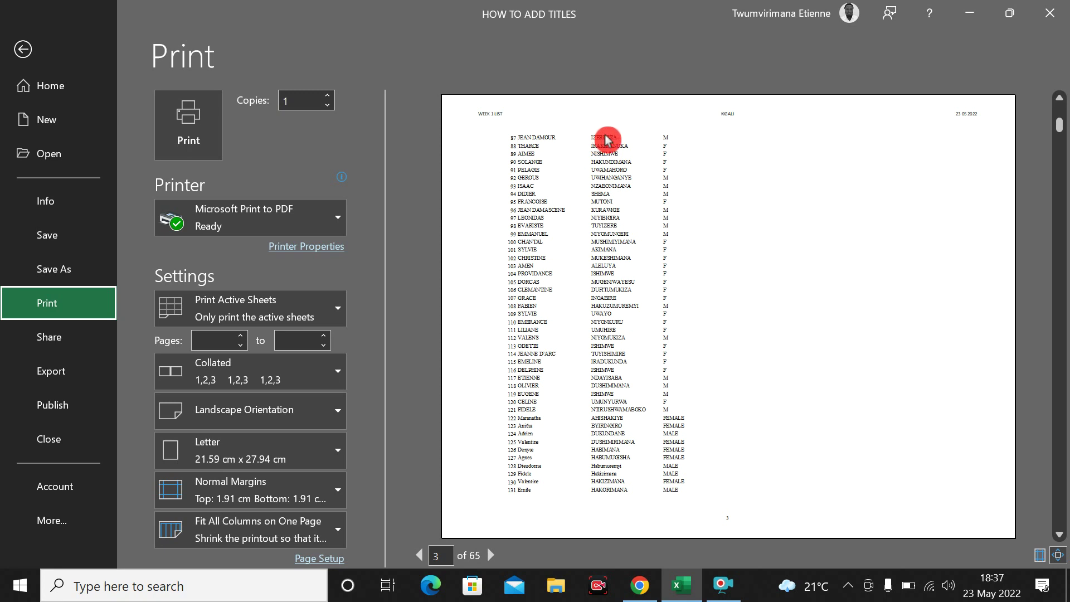
pyautogui.scroll(2, 786, 196)
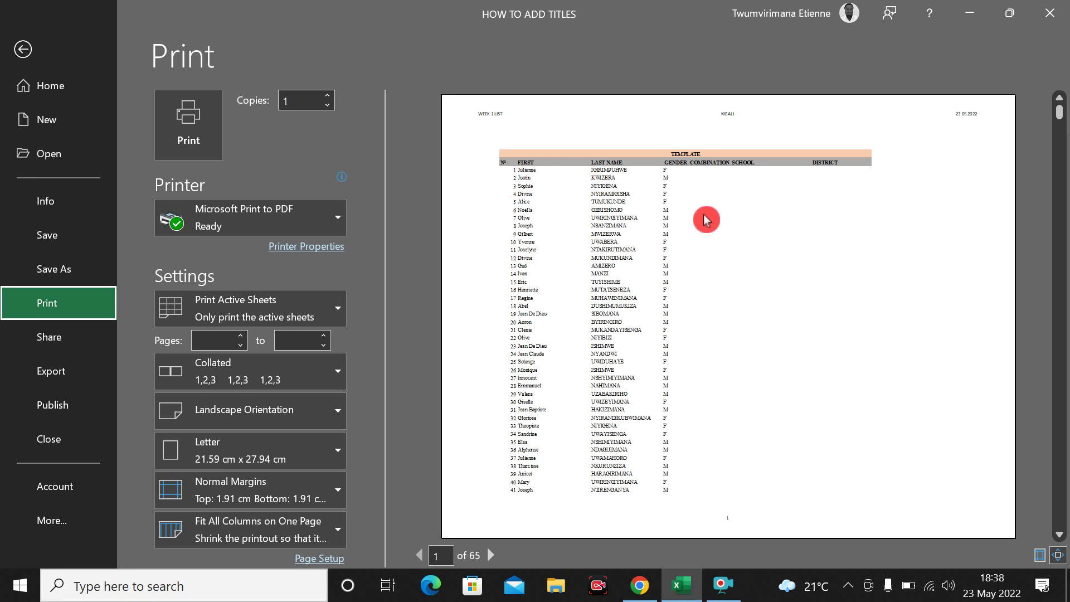
pyautogui.click(28, 50)
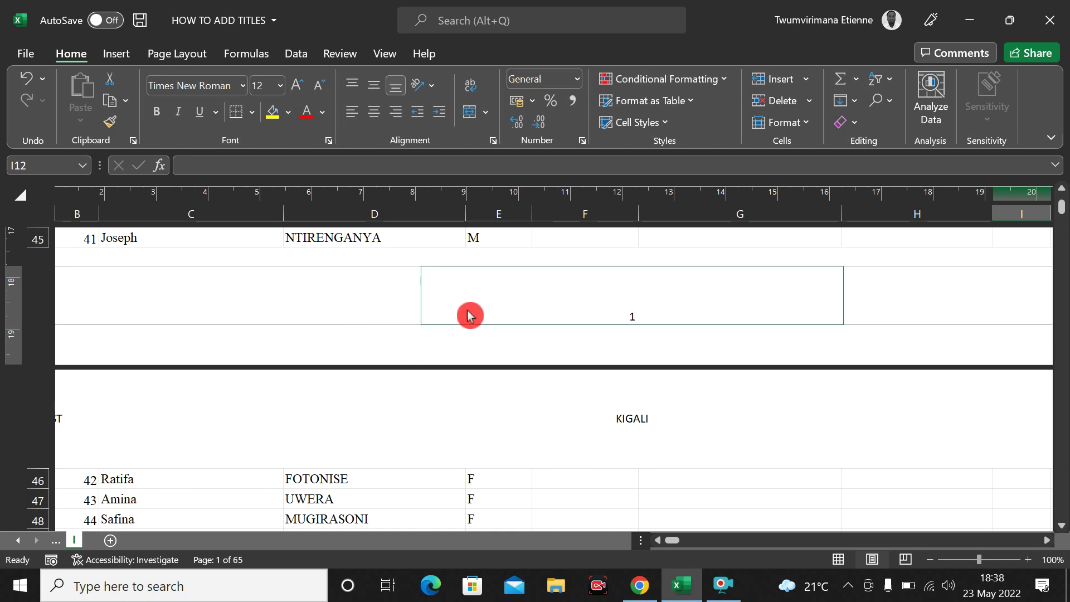
# Step: Set the column heading row, $4:$4, as the print title row repeated at the top of every printed page
pyautogui.click(157, 273)
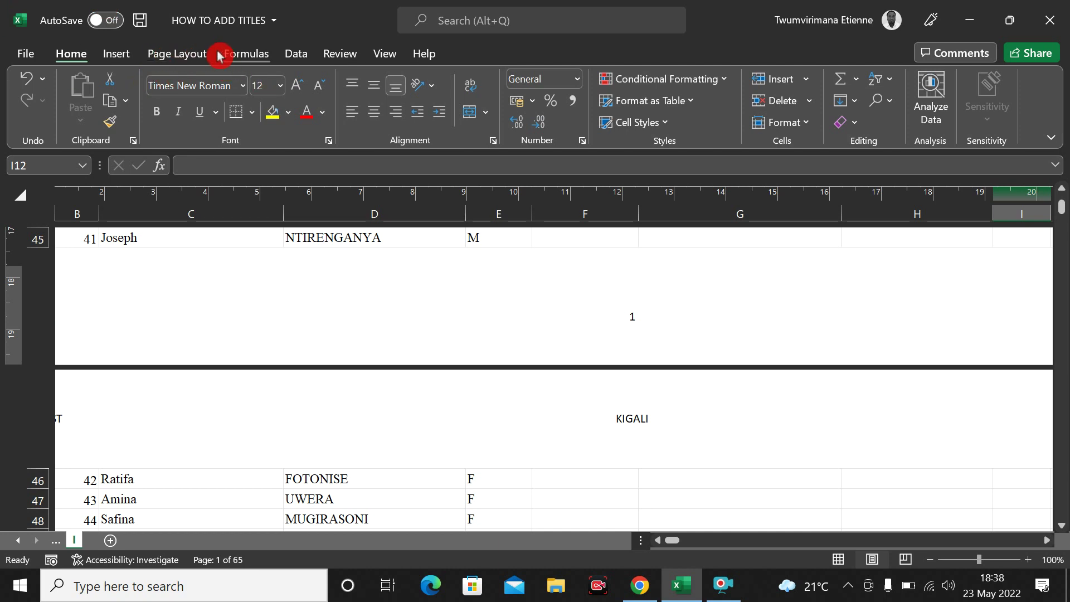
pyautogui.click(178, 59)
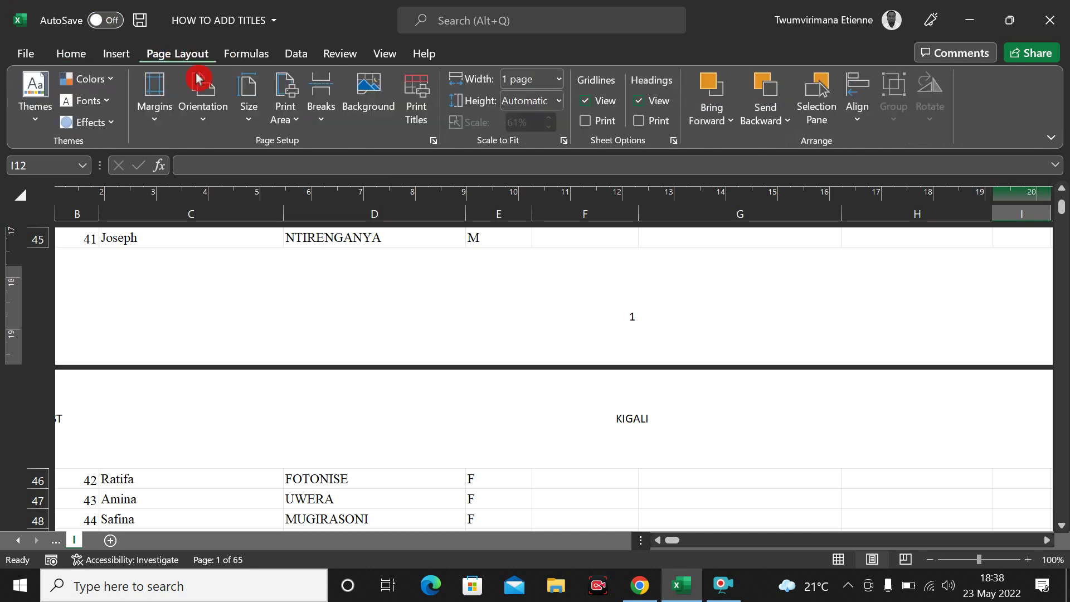
pyautogui.click(416, 113)
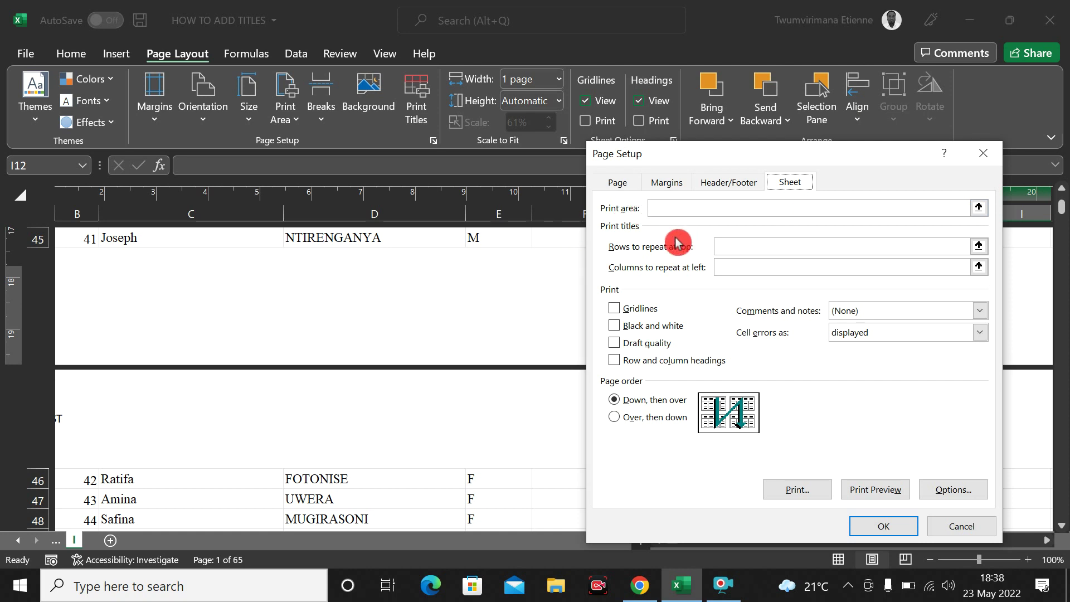
pyautogui.click(747, 245)
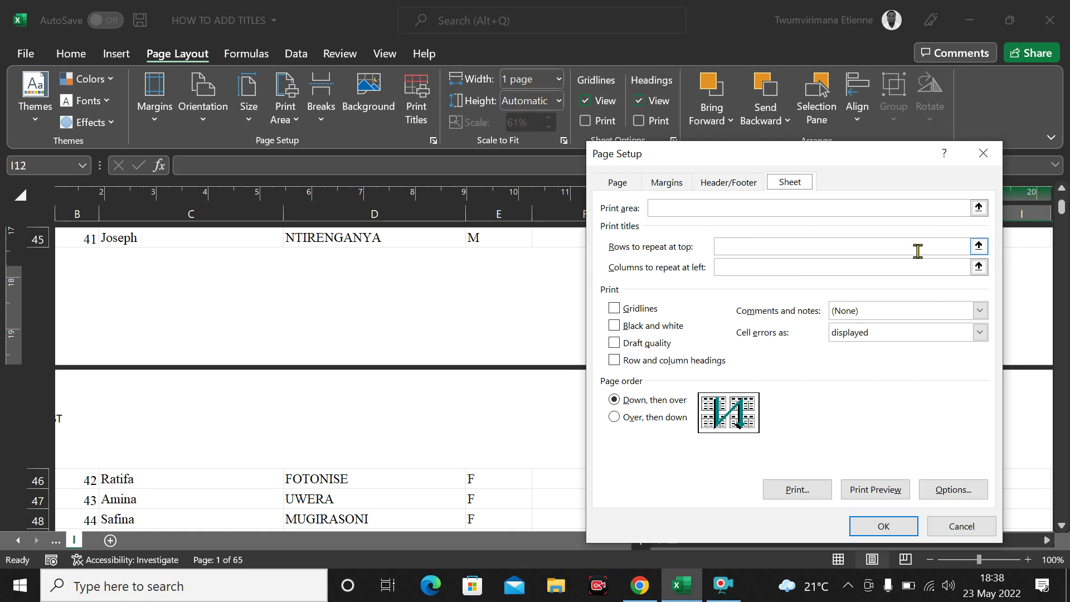
pyautogui.click(658, 260)
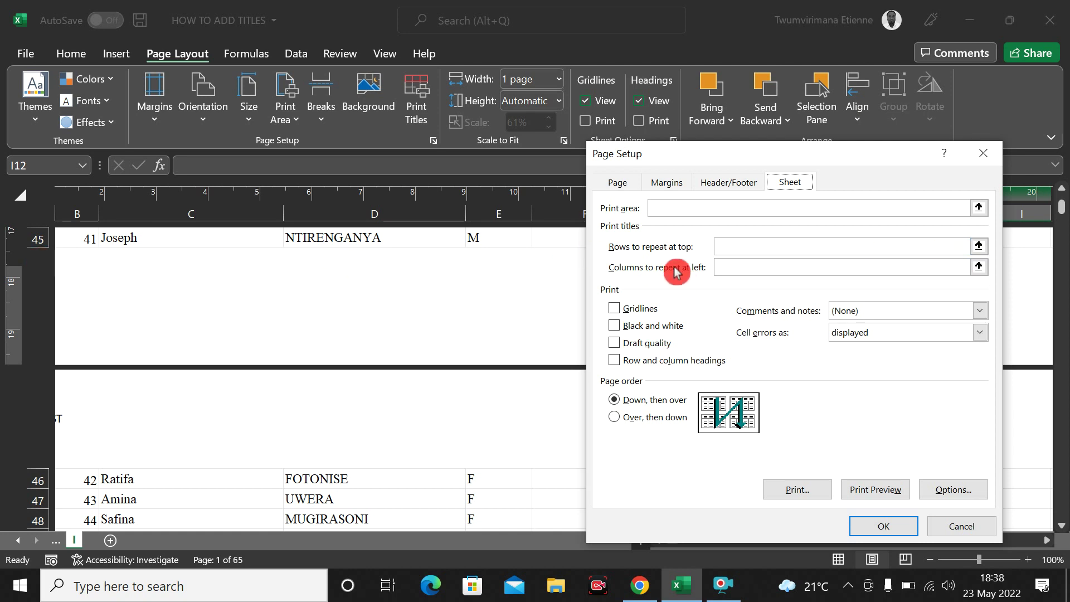
pyautogui.click(985, 249)
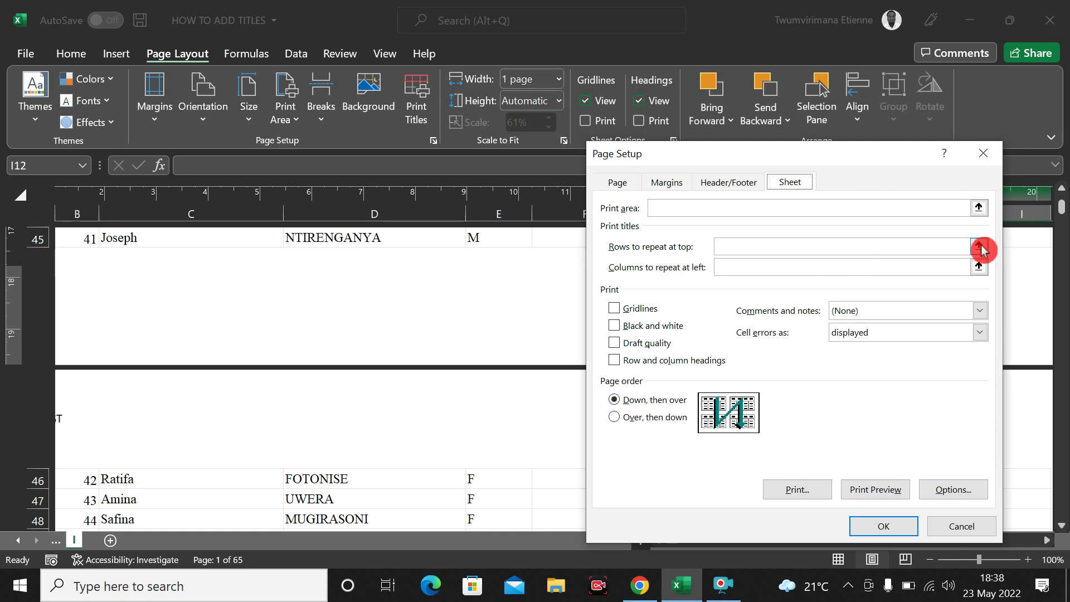
pyautogui.moveTo(1063, 212); pyautogui.dragTo(1062, 200)
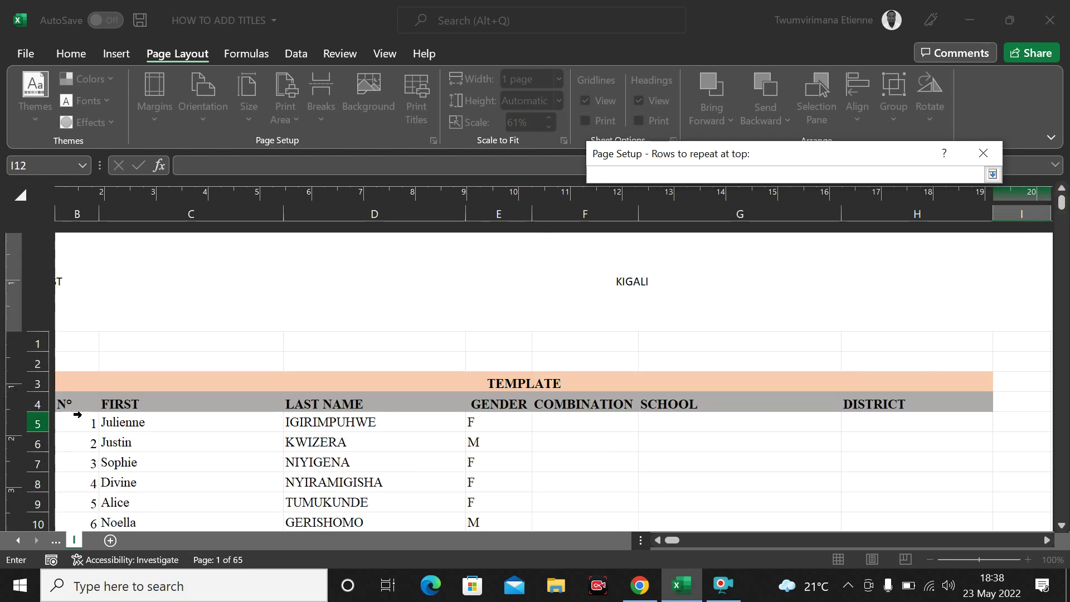
pyautogui.click(54, 399)
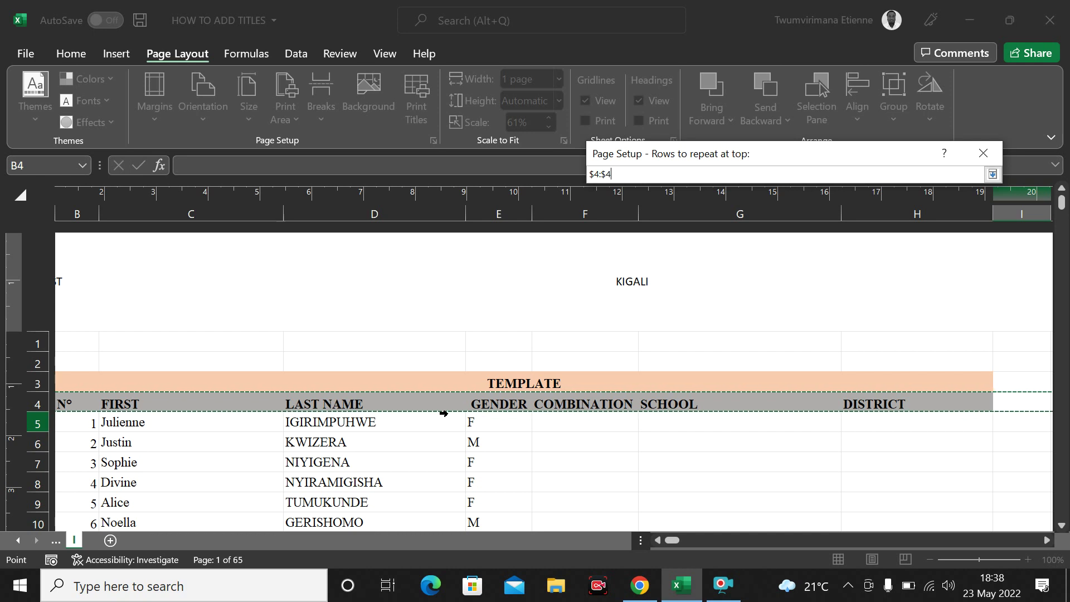
pyautogui.click(996, 181)
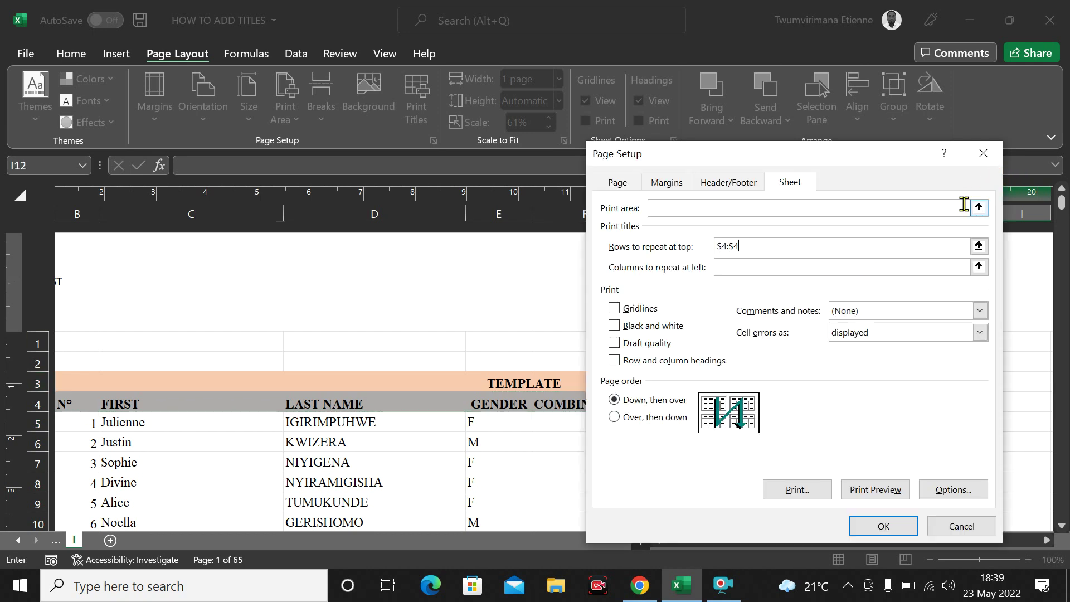
pyautogui.click(879, 529)
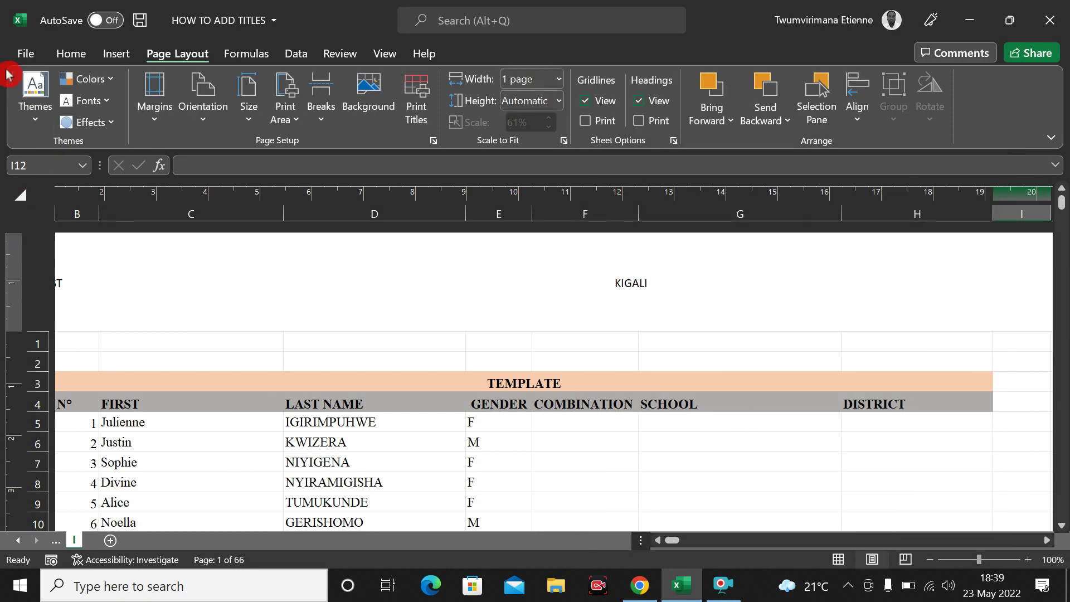
# Step: Display the print preview of the worksheet with the repeated heading row applied
pyautogui.click(25, 56)
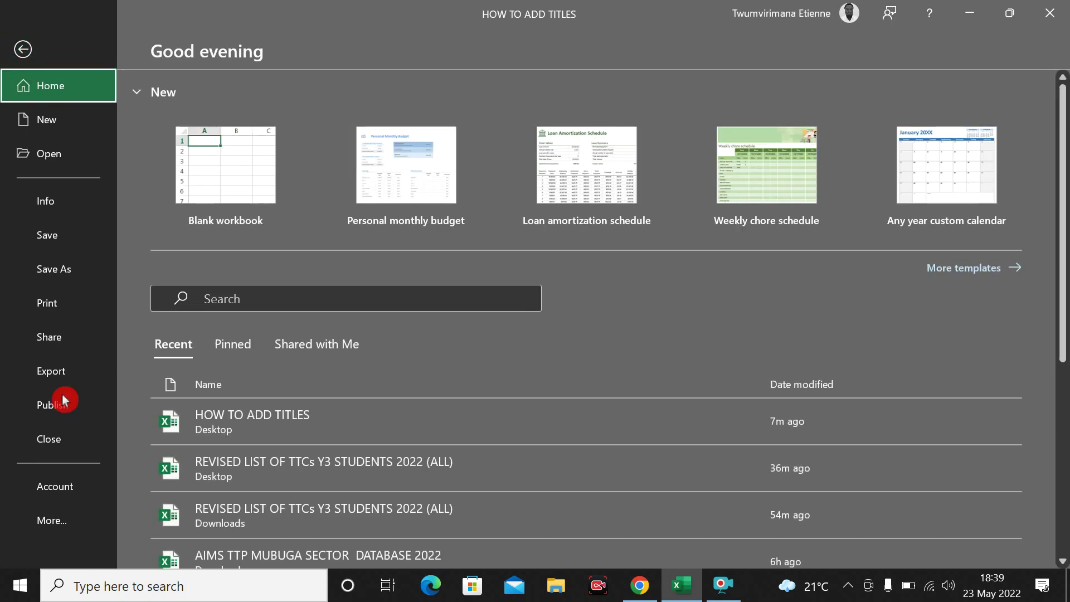
pyautogui.click(56, 374)
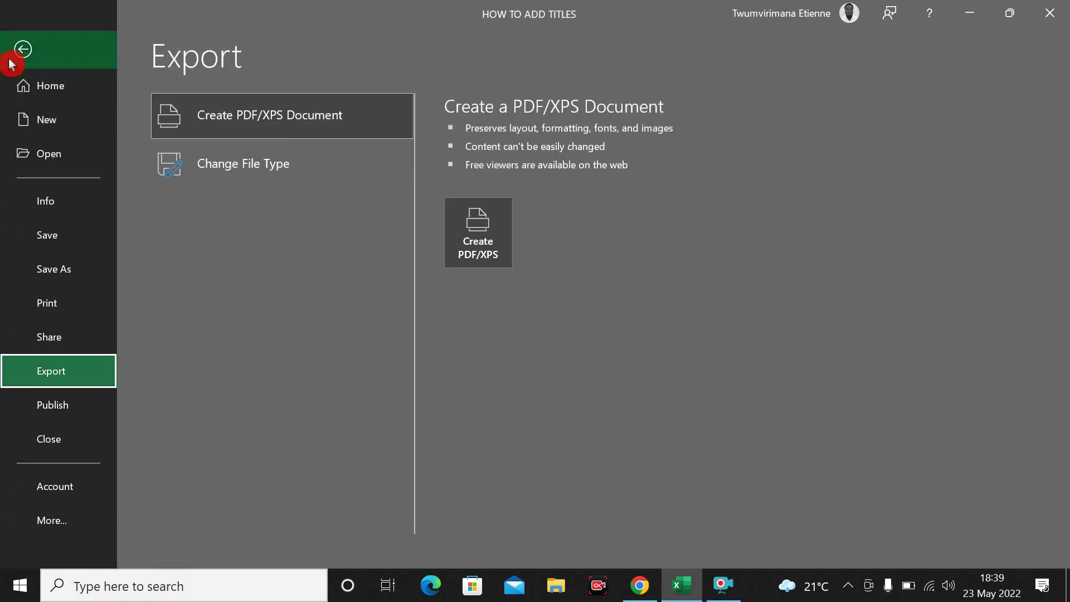
pyautogui.click(37, 303)
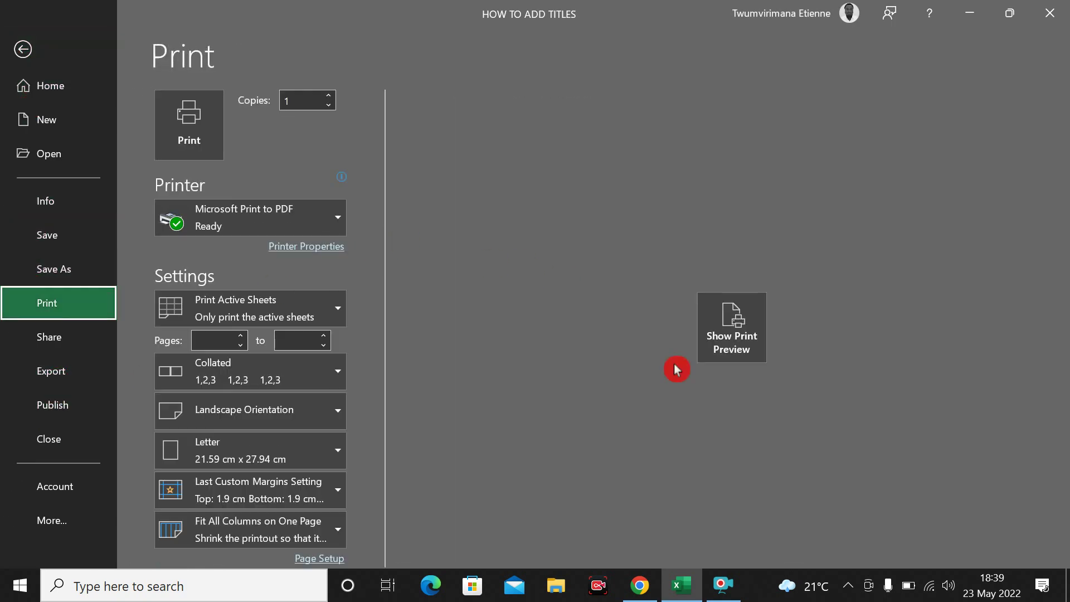
pyautogui.click(718, 326)
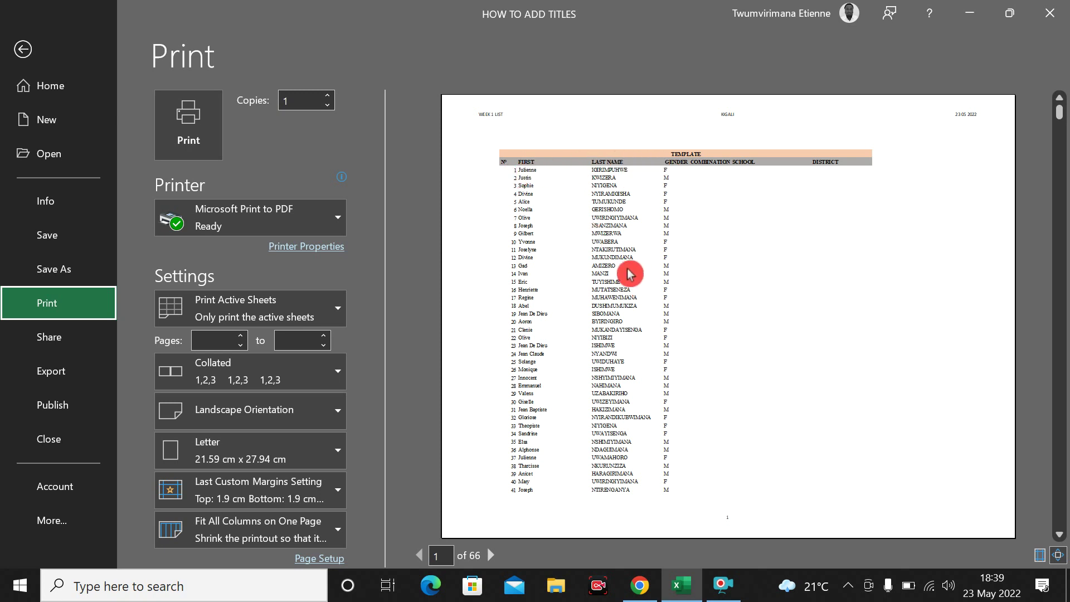
# Step: Examine the repeated column headings on the first three preview pages, and return to the list in the worksheet
pyautogui.scroll(-1, 629, 275)
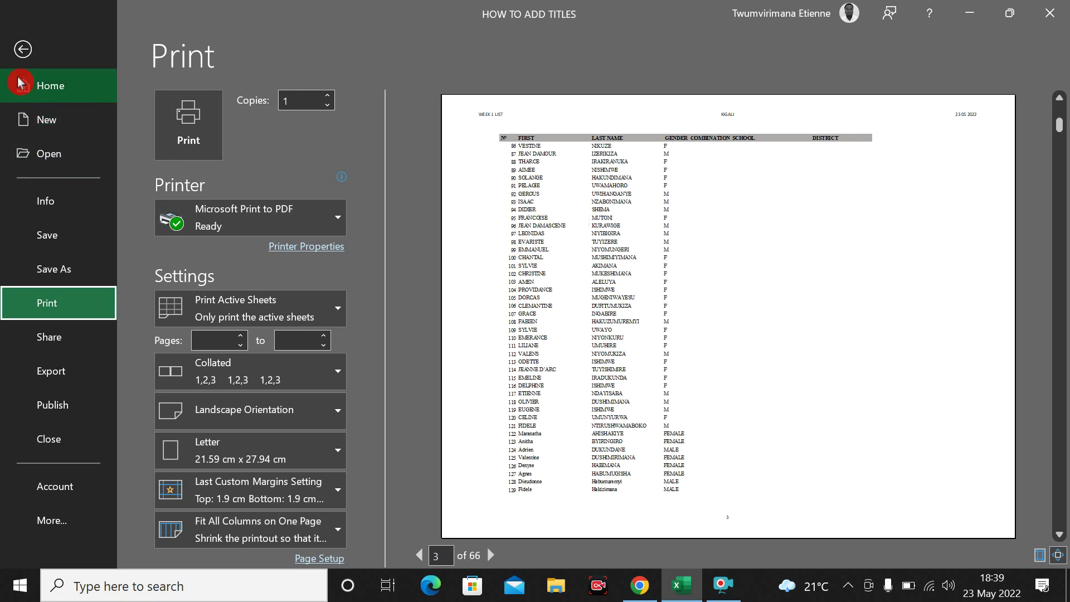
pyautogui.click(22, 49)
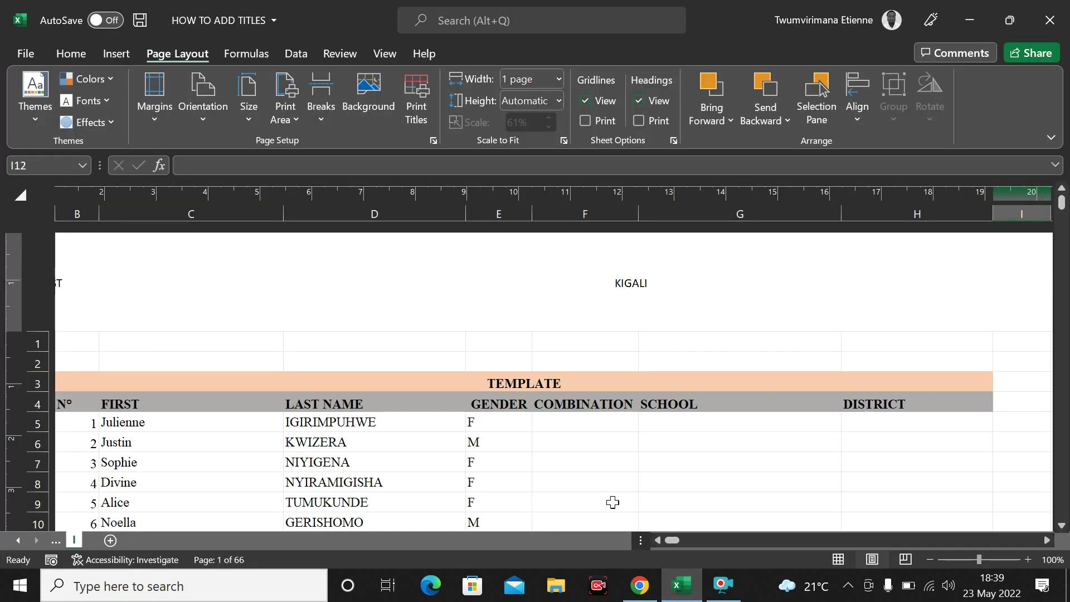
pyautogui.scroll(-6, 636, 433)
pyautogui.scroll(4, 496, 363)
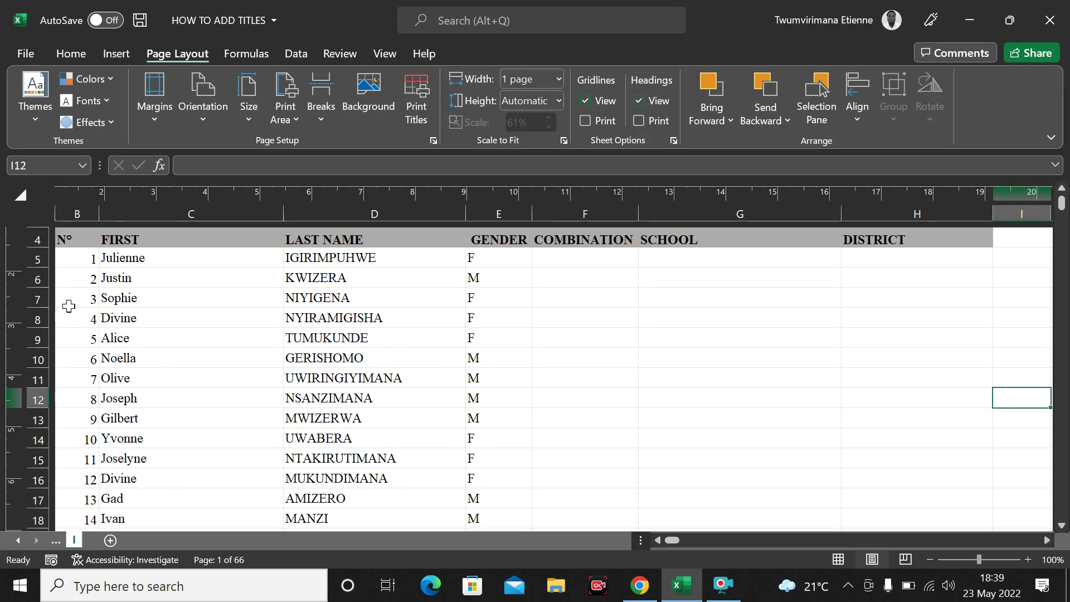
# Step: Apply All Borders to the list data in B5:H1709, and bring the start of the list back into view
pyautogui.scroll(3, 347, 384)
pyautogui.moveTo(79, 429); pyautogui.dragTo(921, 599)
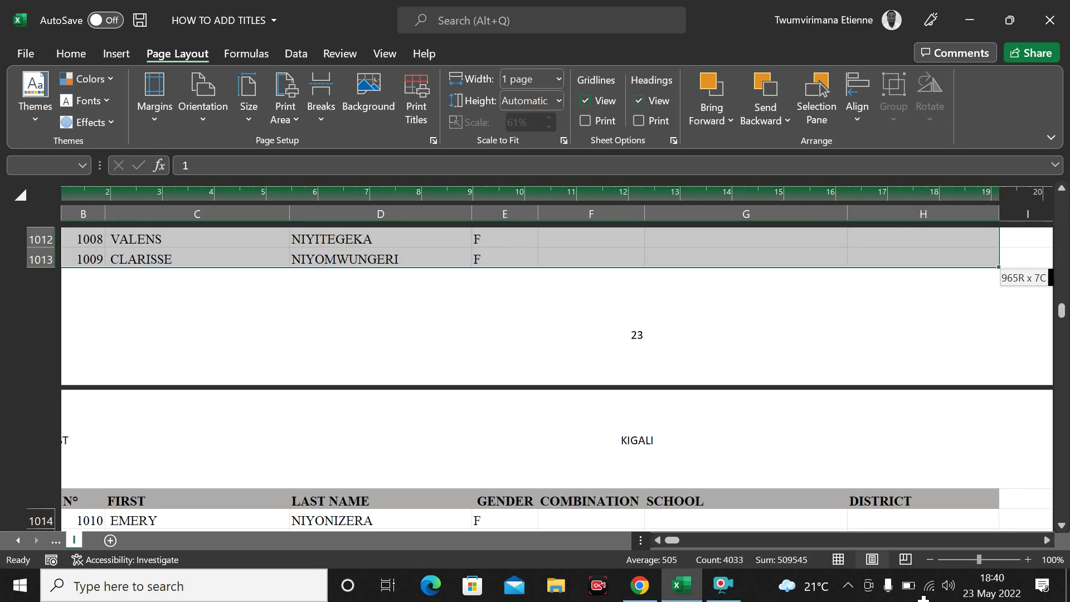
pyautogui.moveTo(922, 563); pyautogui.dragTo(947, 498)
pyautogui.click(81, 87)
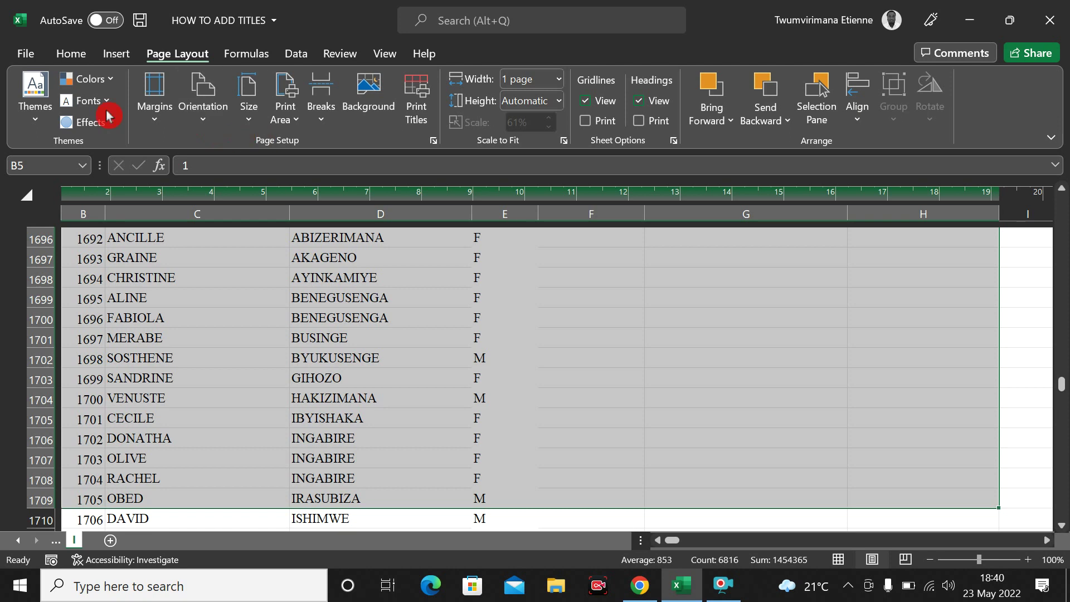
pyautogui.click(69, 54)
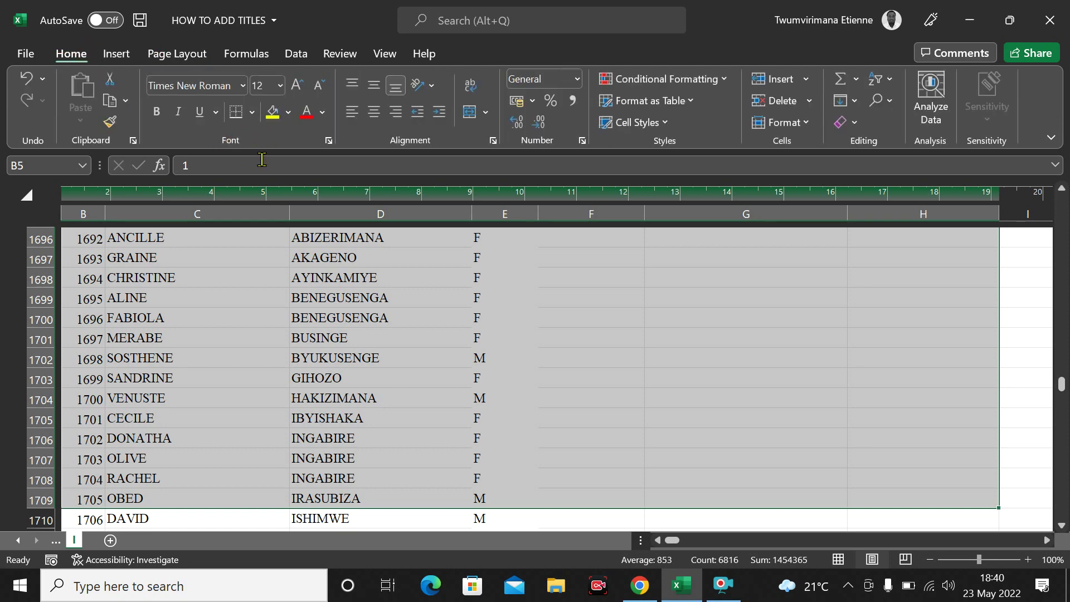
pyautogui.click(252, 113)
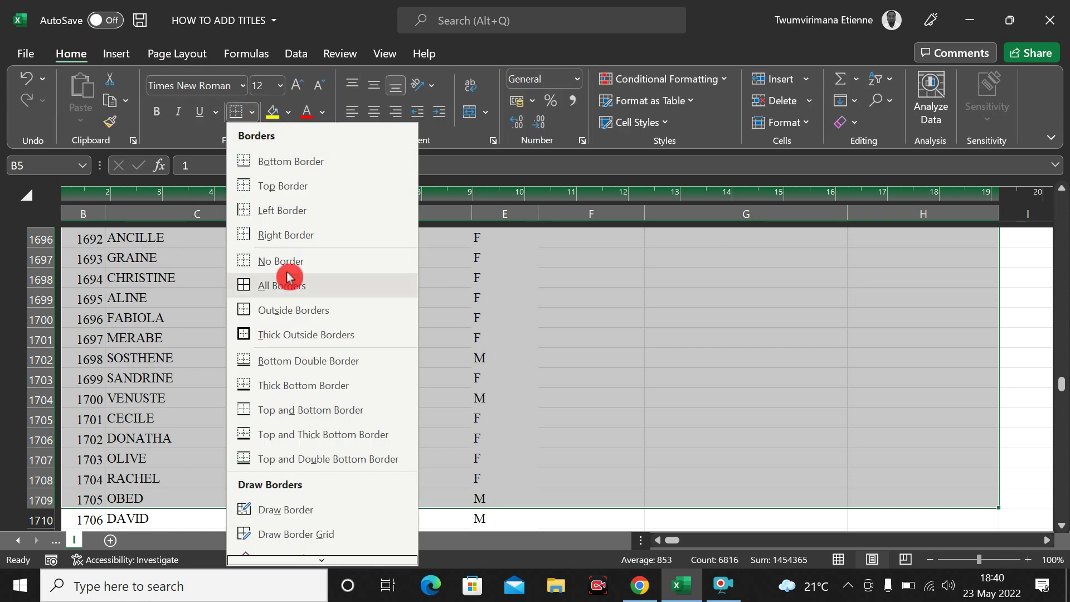
pyautogui.click(275, 285)
pyautogui.hotkey('ctrl', 'BackSpace')
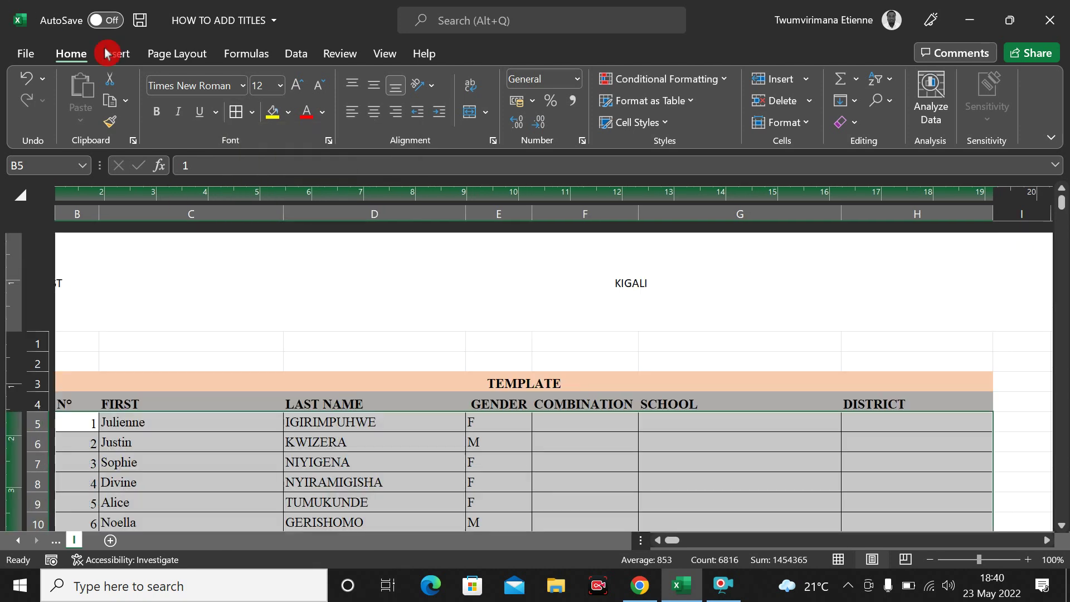
# Step: Display the print preview and page through to page 6 to examine the borders and repeated headings, and return to the worksheet
pyautogui.click(29, 56)
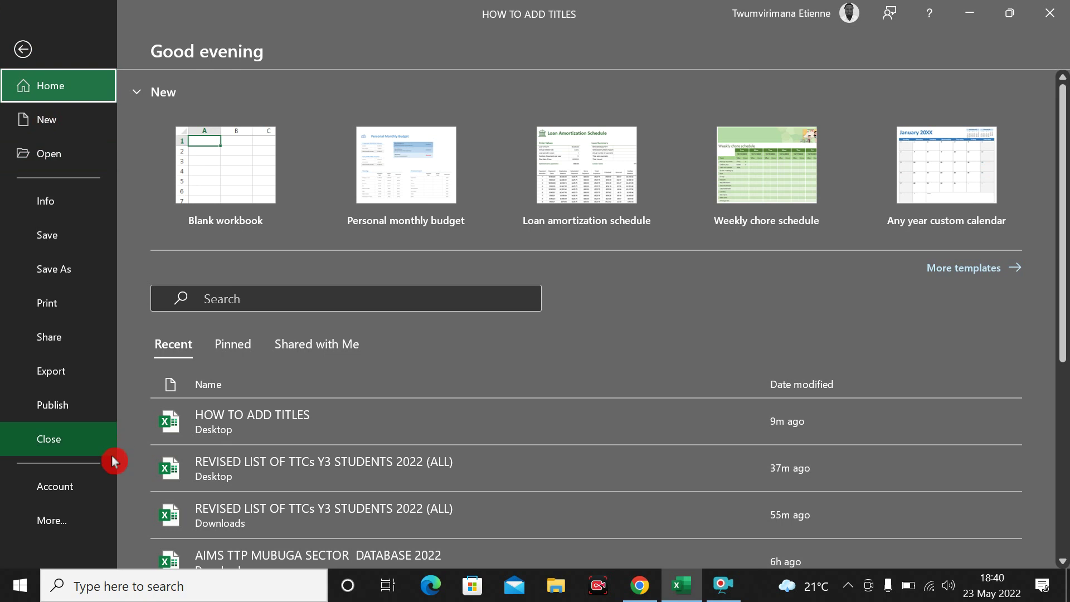
pyautogui.click(53, 305)
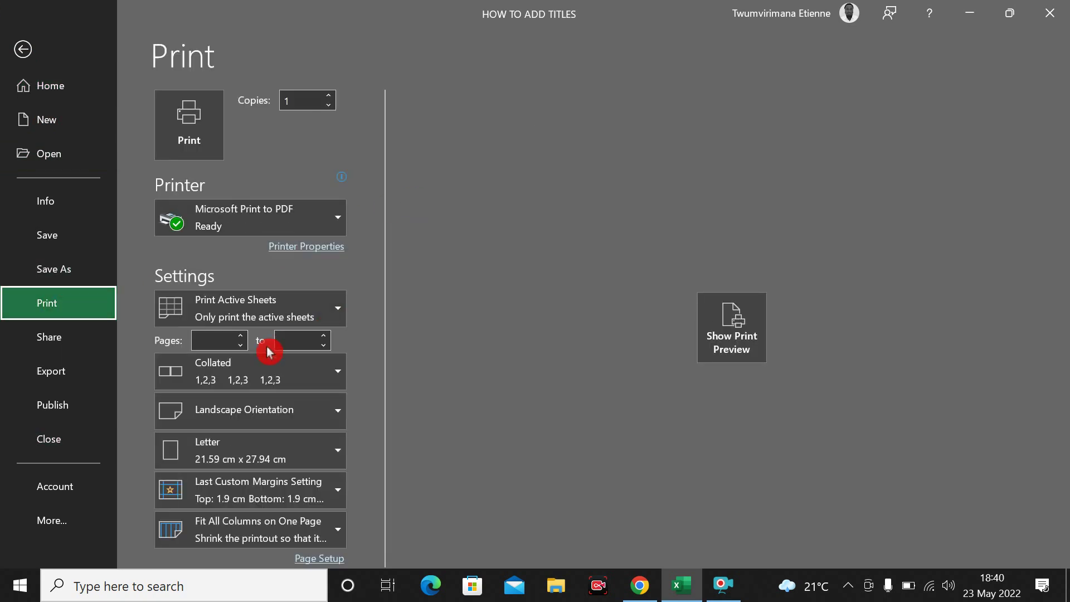
pyautogui.click(724, 341)
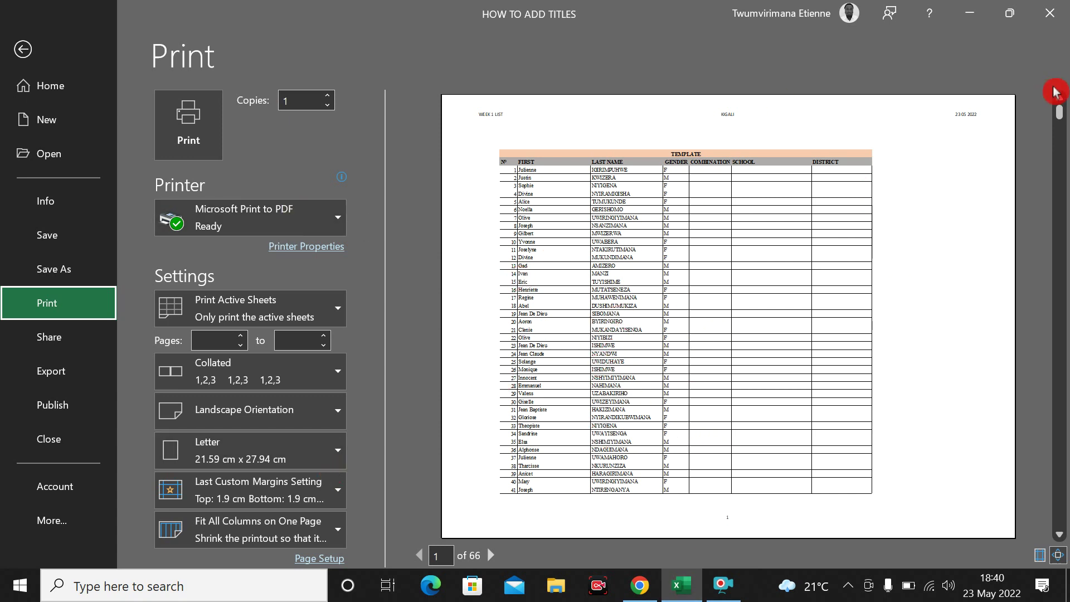
pyautogui.scroll(-2, 535, 328)
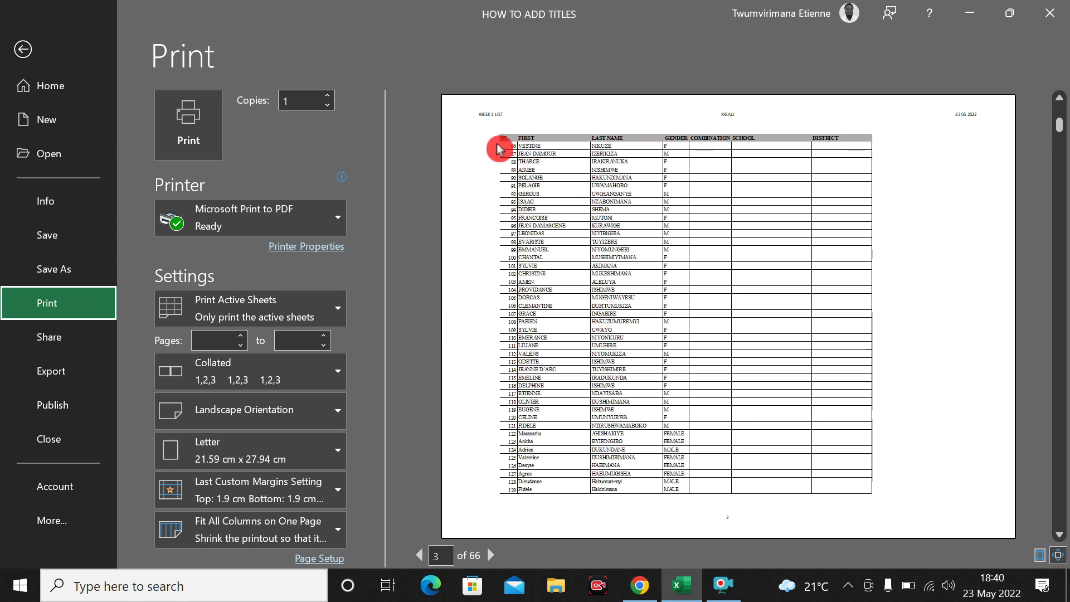
pyautogui.scroll(-1, 594, 229)
pyautogui.scroll(-2, 594, 234)
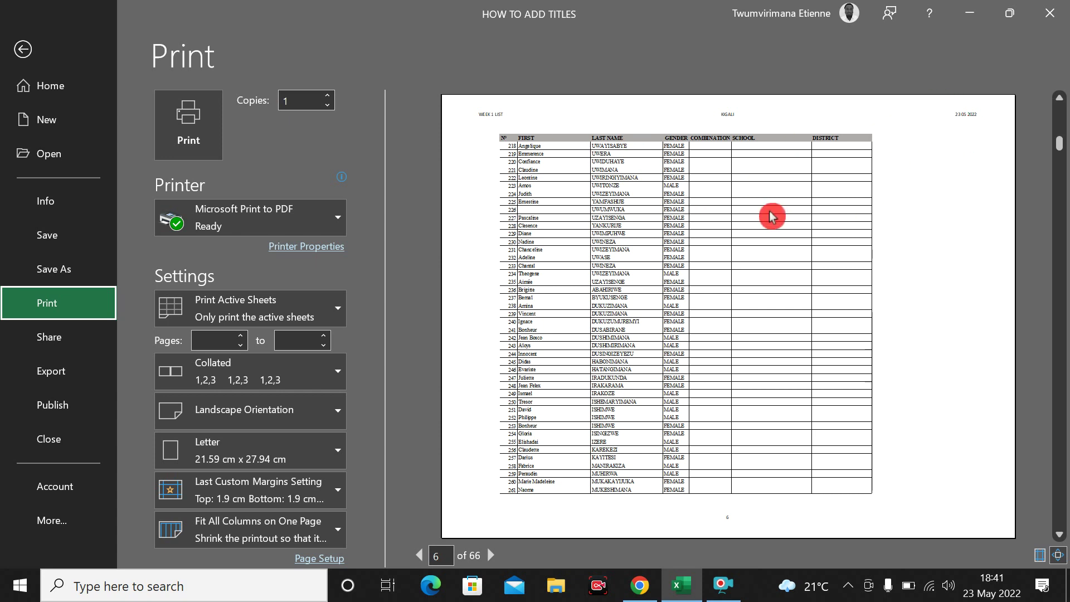
pyautogui.click(23, 52)
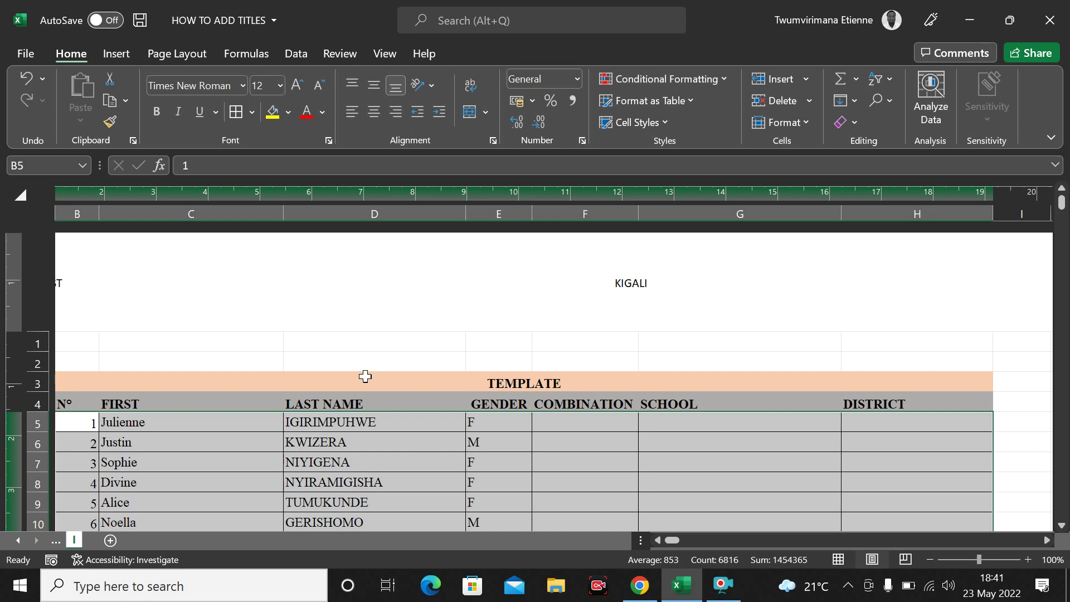
# Step: Release the range selection by selecting the single cell F7
pyautogui.scroll(-7, 426, 387)
pyautogui.scroll(7, 434, 391)
pyautogui.click(632, 460)
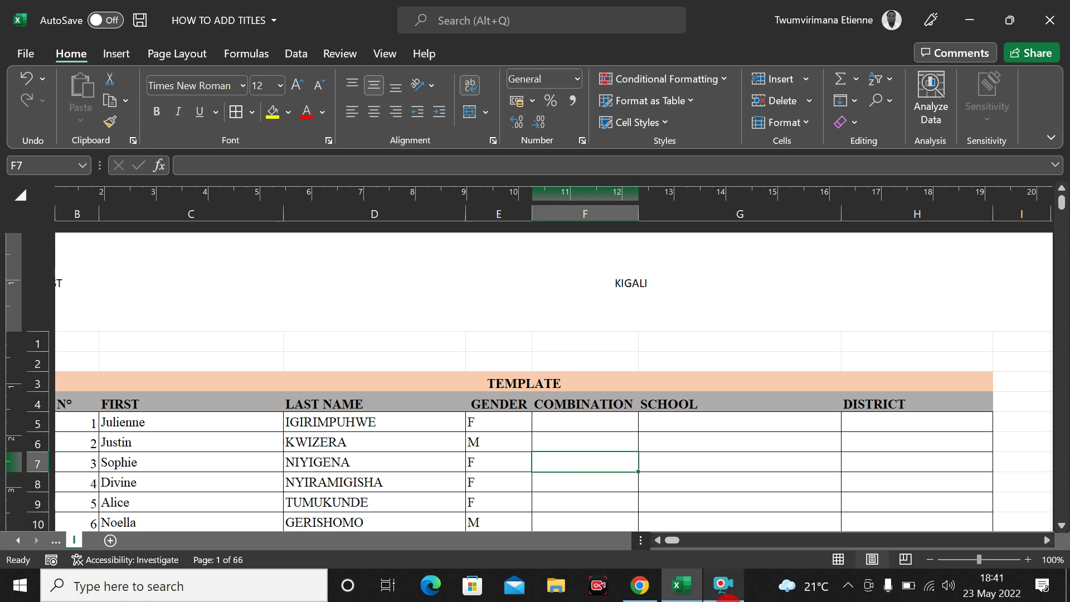
pyautogui.click(721, 590)
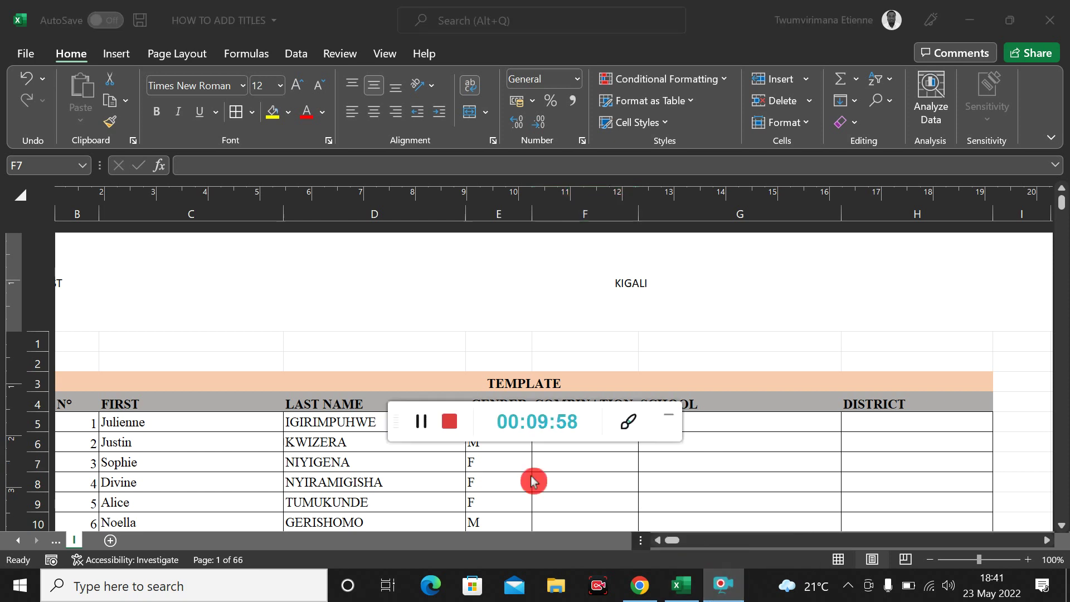